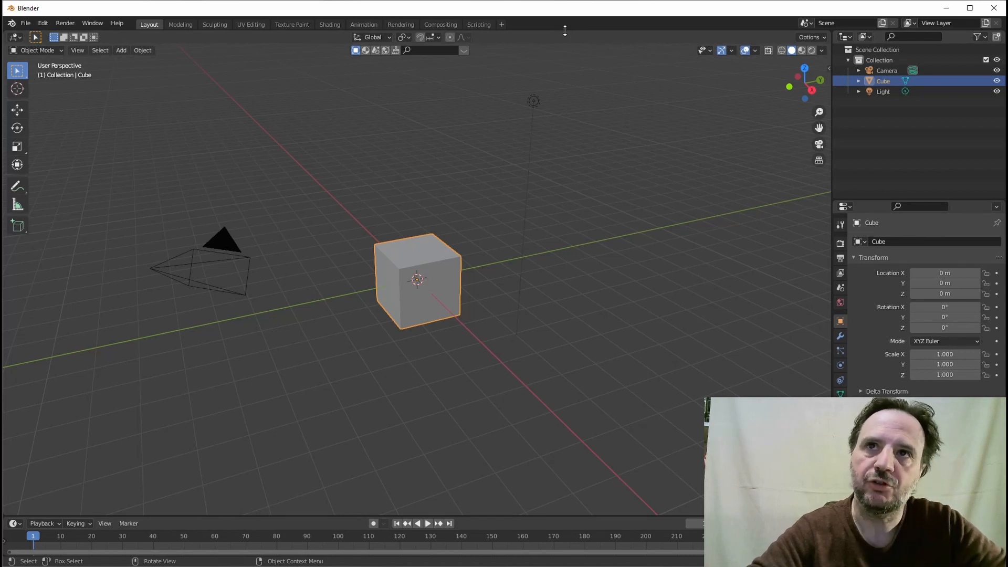
Step: Split the 3D viewport vertically into two side-by-side areas and turn the right-hand one into an Image Editor
{"action": "right_click", "coordinate": [562, 30]}
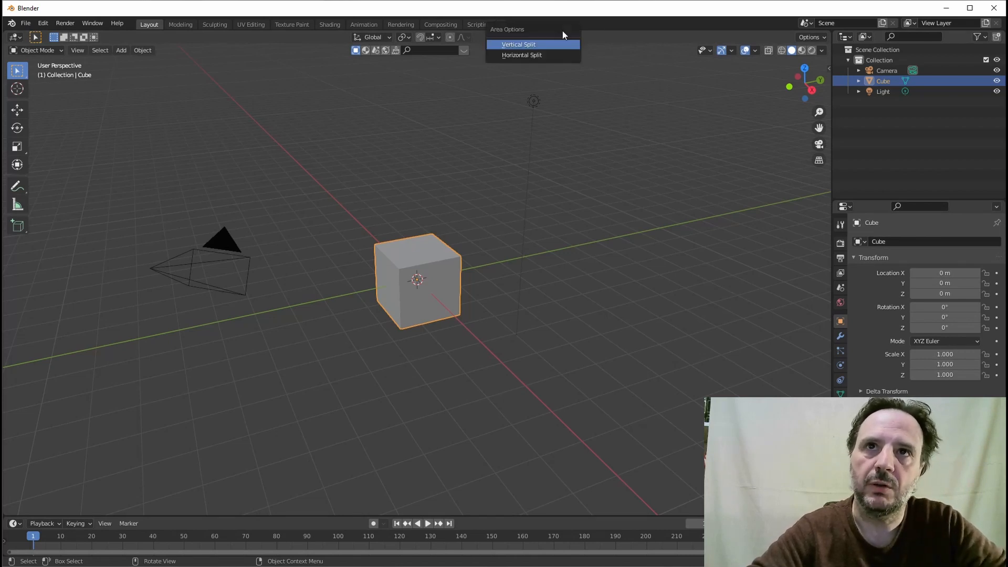
{"action": "left_click", "coordinate": [525, 44]}
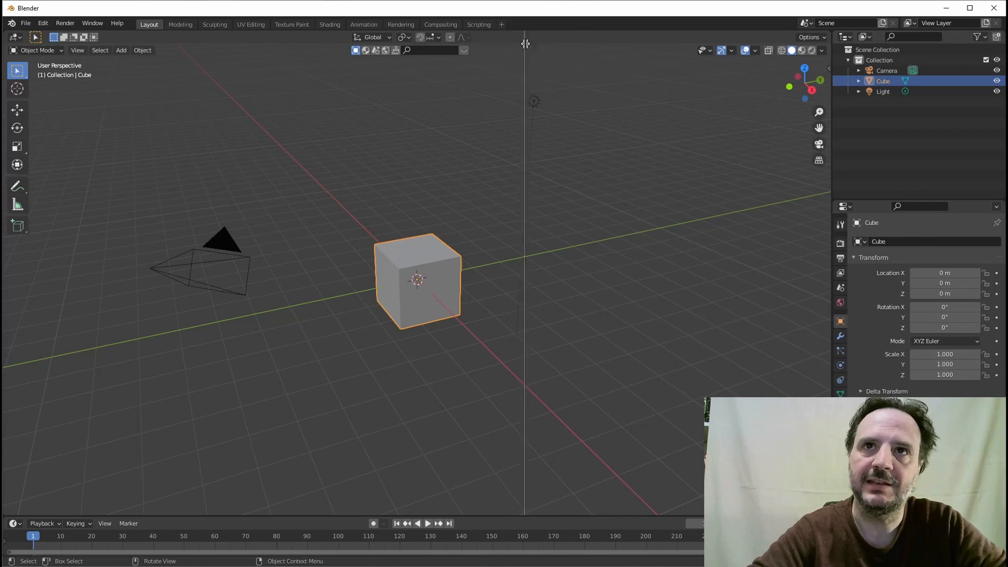
{"action": "left_click", "coordinate": [521, 90]}
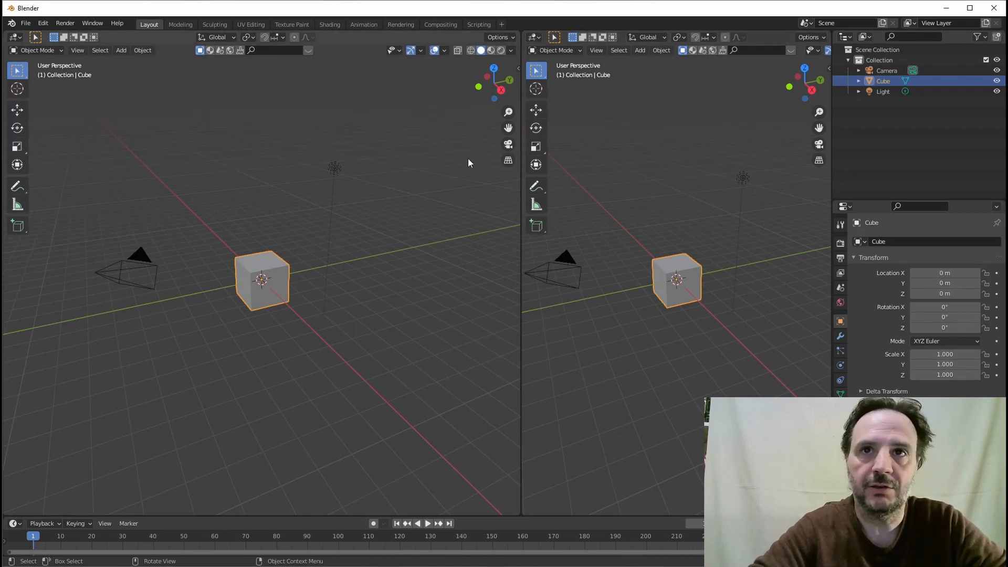
{"action": "left_click", "coordinate": [537, 38]}
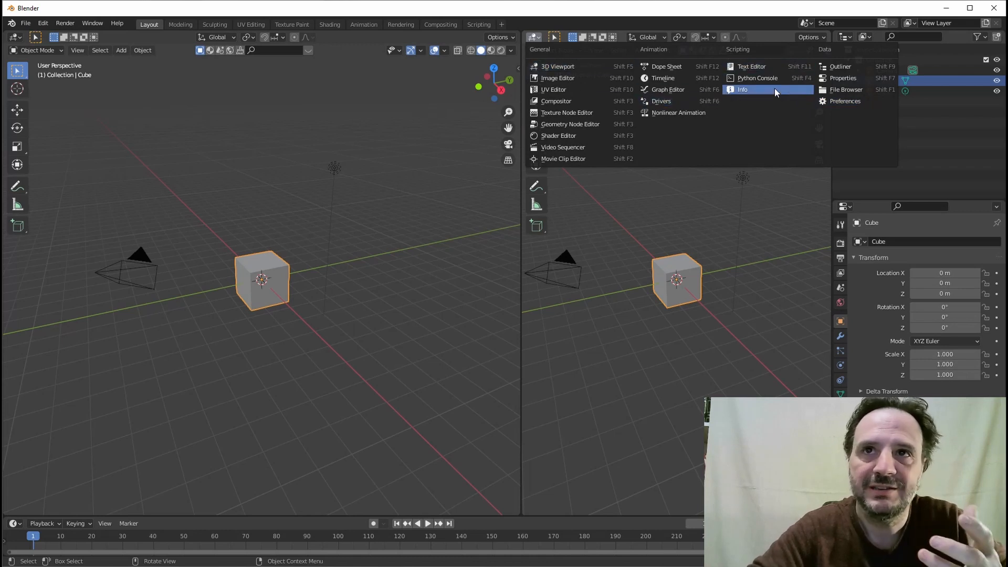
{"action": "left_click", "coordinate": [555, 78]}
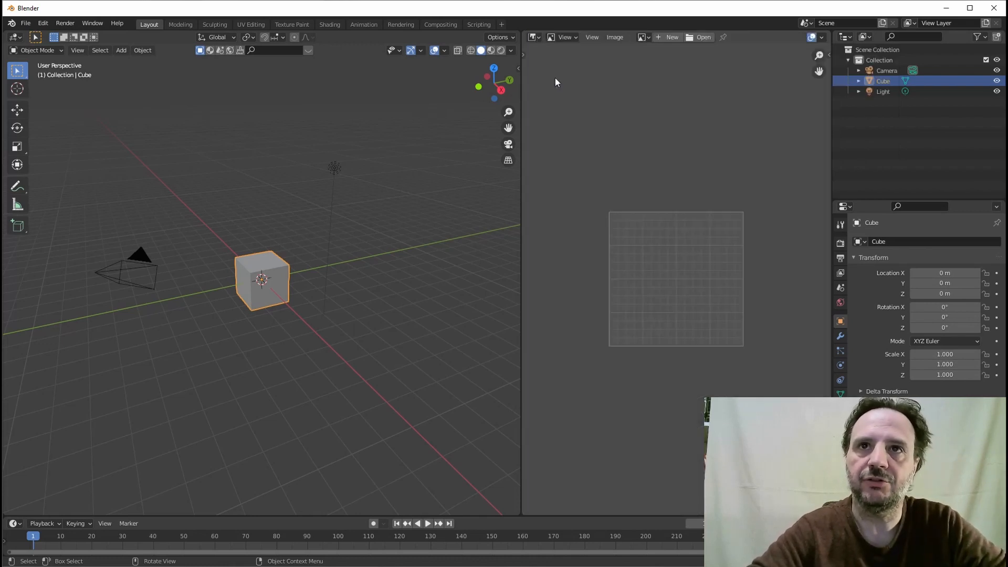
Step: Open RefMandoRobot.jpg from the Exercice01 folder in the Image Editor, with the files shown as thumbnails, and fit the image to the area
{"action": "left_click", "coordinate": [701, 38]}
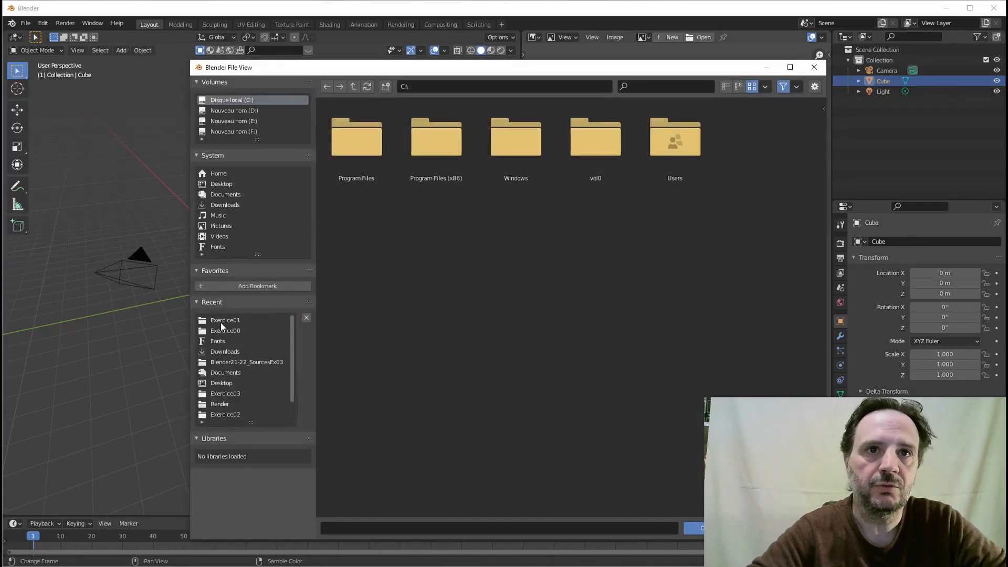
{"action": "left_click", "coordinate": [220, 321]}
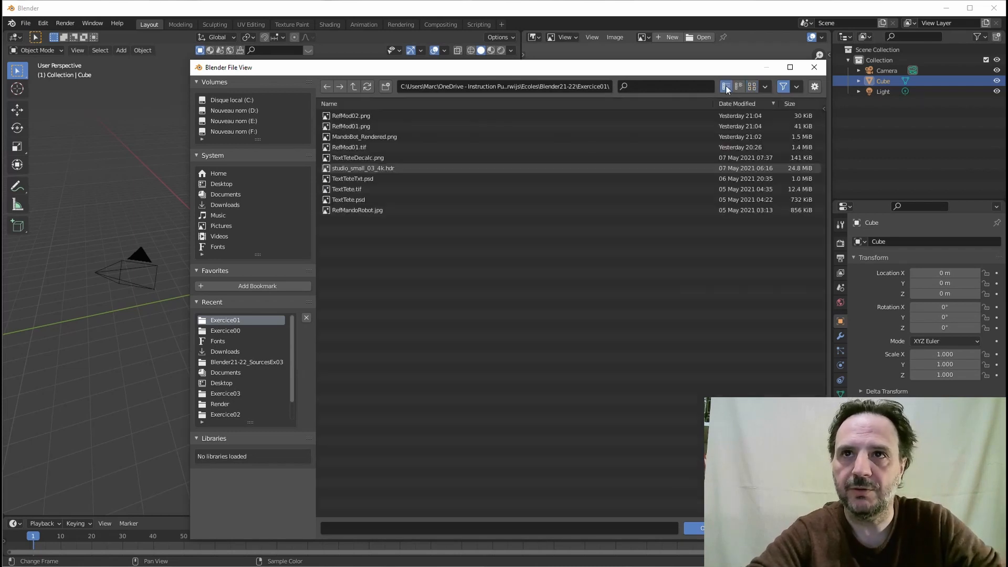
{"action": "left_click", "coordinate": [727, 87]}
{"action": "left_click", "coordinate": [738, 87]}
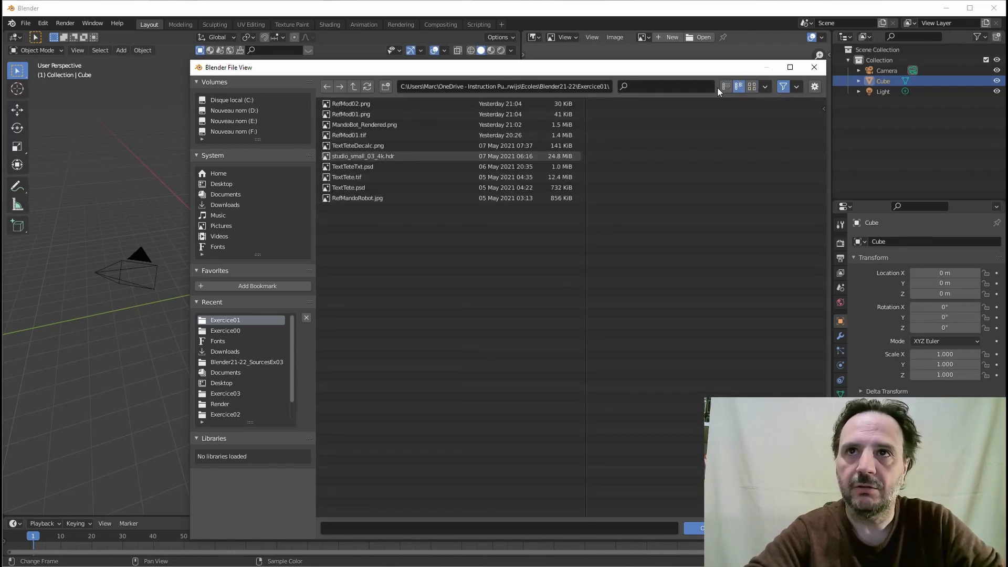
{"action": "left_click", "coordinate": [752, 89]}
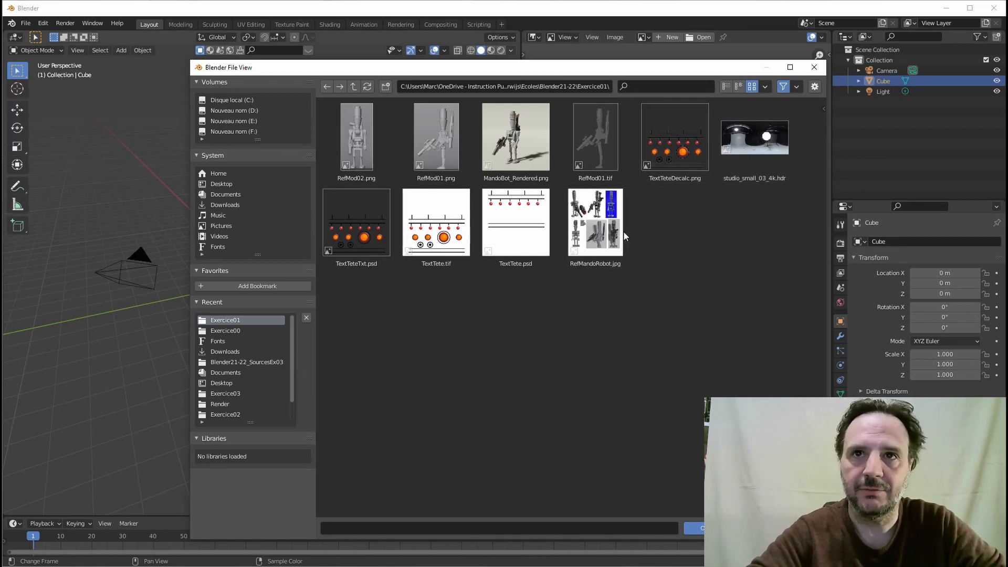
{"action": "left_click", "coordinate": [598, 220]}
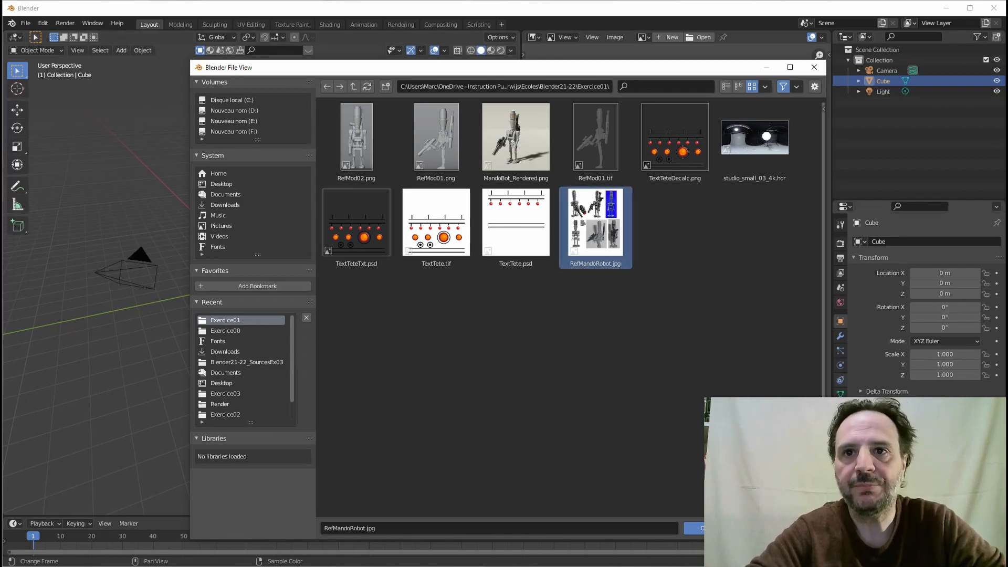
{"action": "left_click", "coordinate": [693, 528]}
{"action": "key", "text": "Home"}
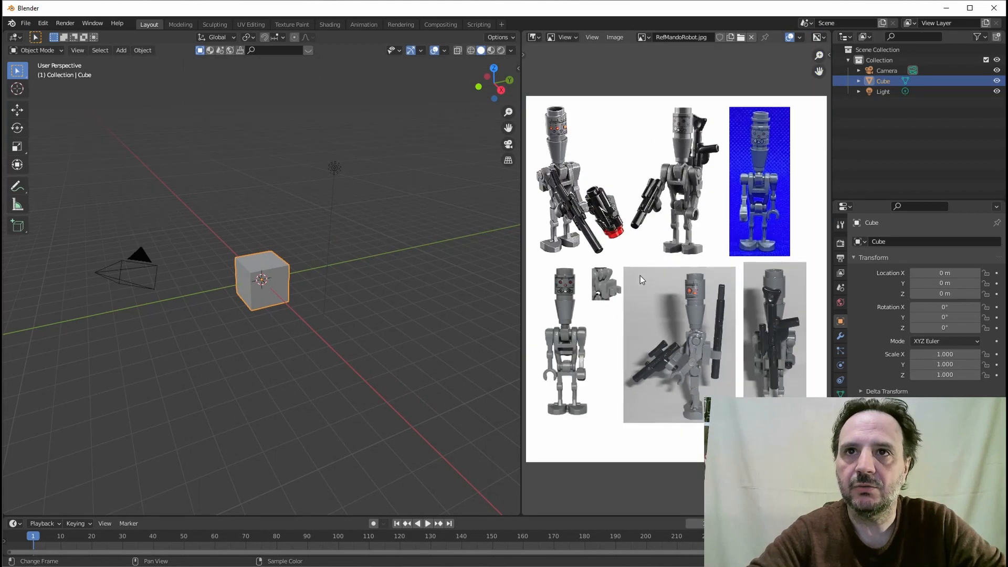
Step: Examine the droid's different views, weapons and body details on the reference sheet
{"action": "scroll", "coordinate": [646, 302], "scroll_direction": "up", "scroll_amount": 3}
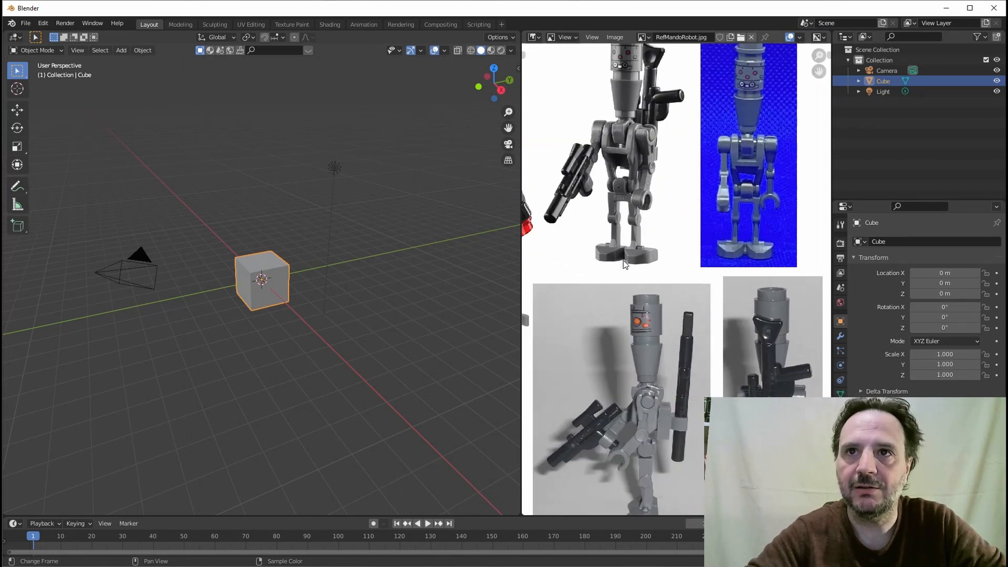
{"action": "middle_click_drag", "start_coordinate": [635, 272], "coordinate": [749, 232]}
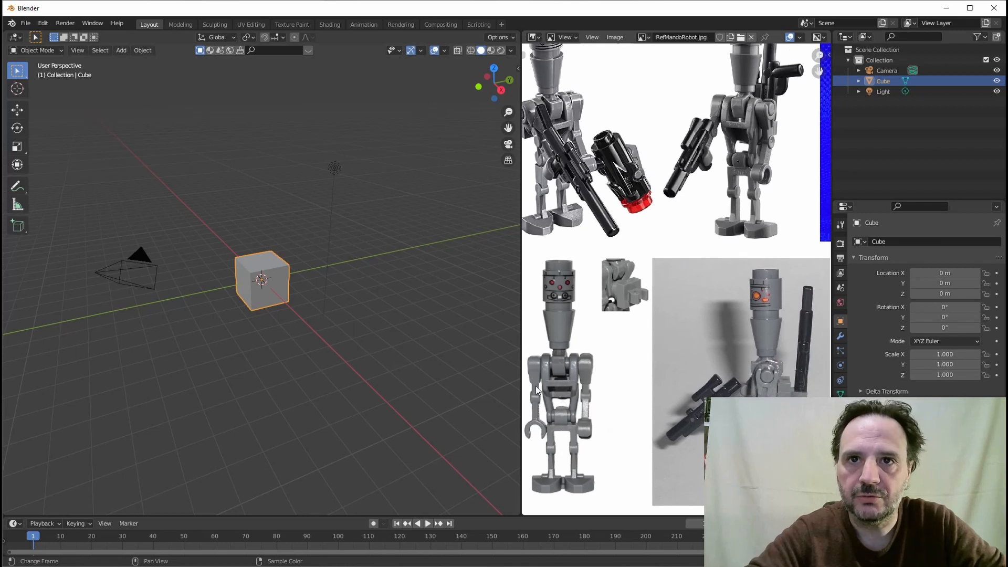
{"action": "middle_click_drag", "start_coordinate": [604, 417], "coordinate": [732, 452]}
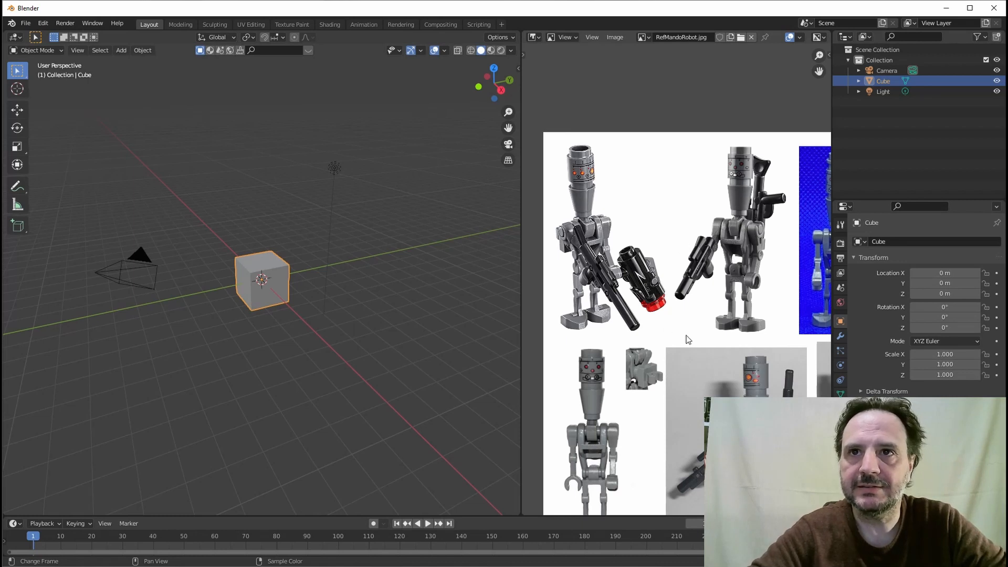
{"action": "middle_click_drag", "start_coordinate": [646, 324], "coordinate": [582, 259]}
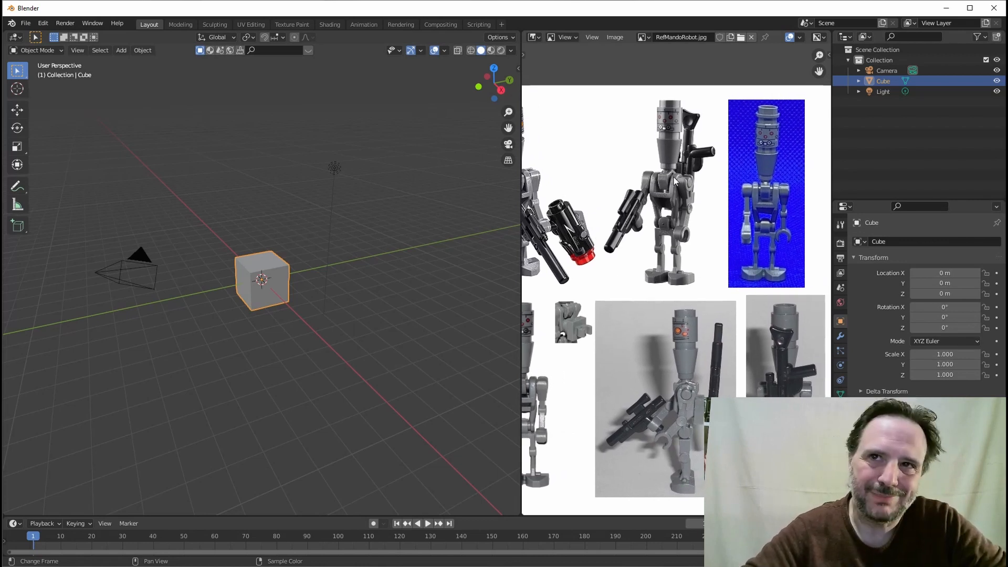
{"action": "middle_click_drag", "start_coordinate": [716, 270], "coordinate": [772, 260]}
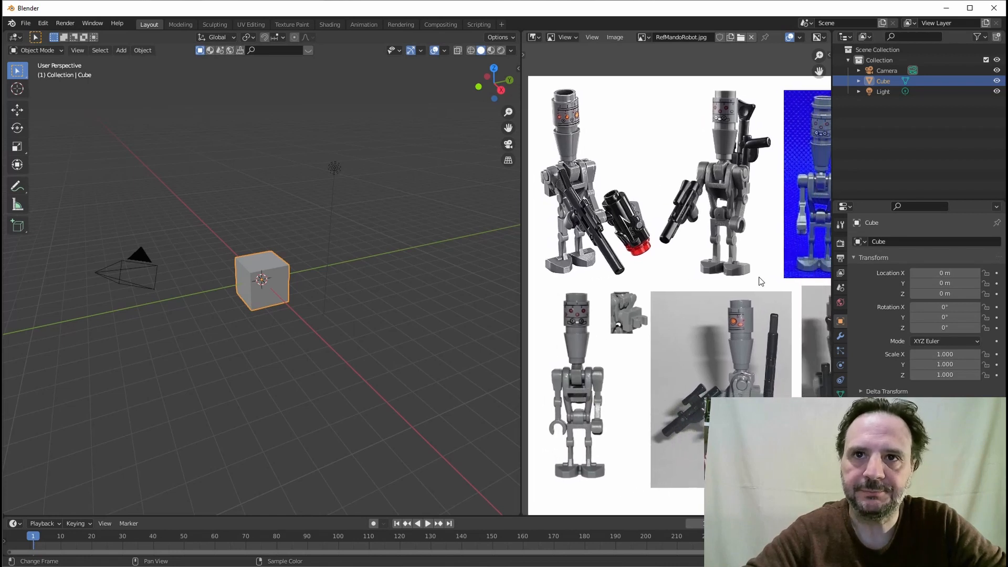
{"action": "middle_click_drag", "start_coordinate": [722, 380], "coordinate": [703, 346]}
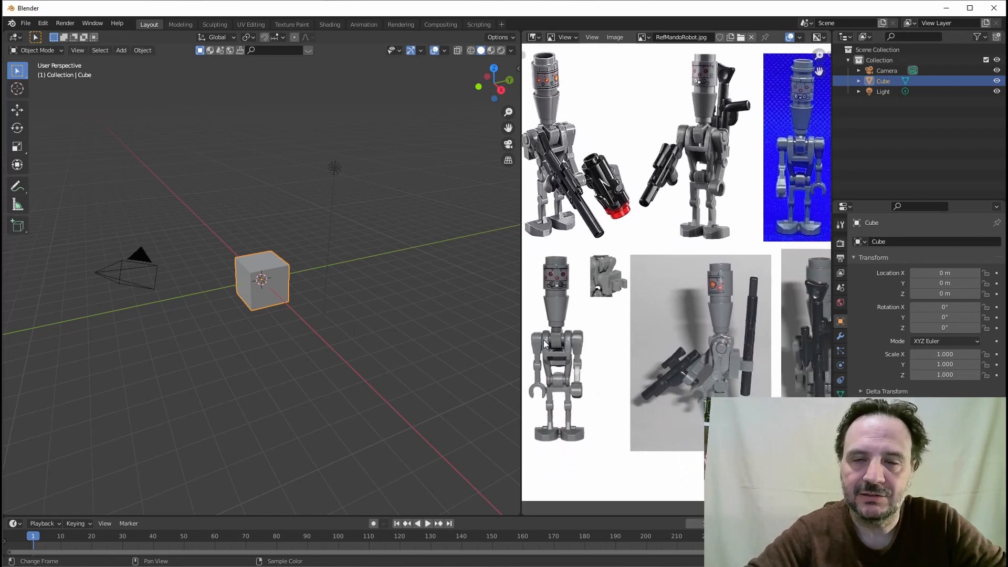
{"action": "middle_click_drag", "start_coordinate": [581, 352], "coordinate": [593, 342]}
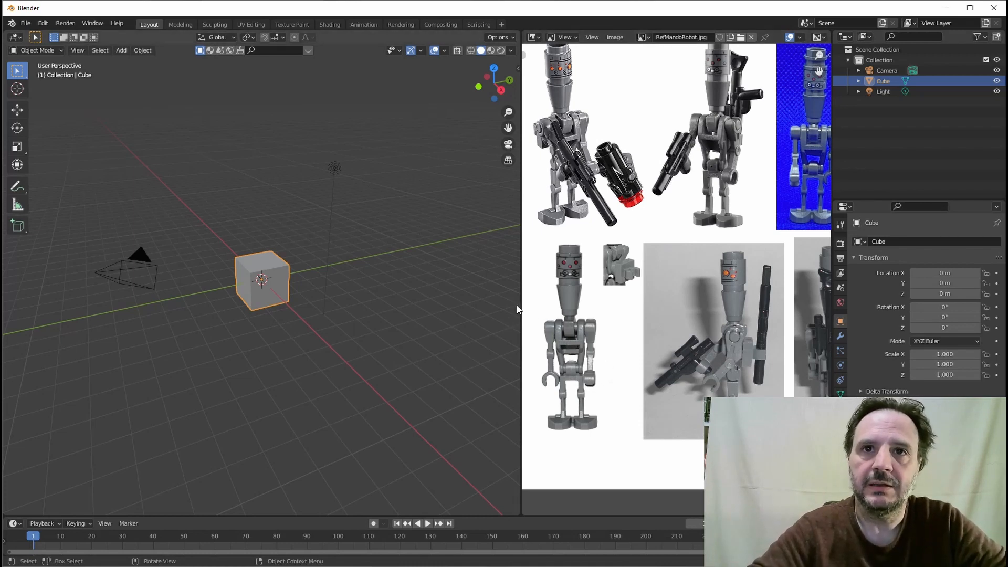
{"action": "left_click_drag", "start_coordinate": [520, 307], "coordinate": [525, 309]}
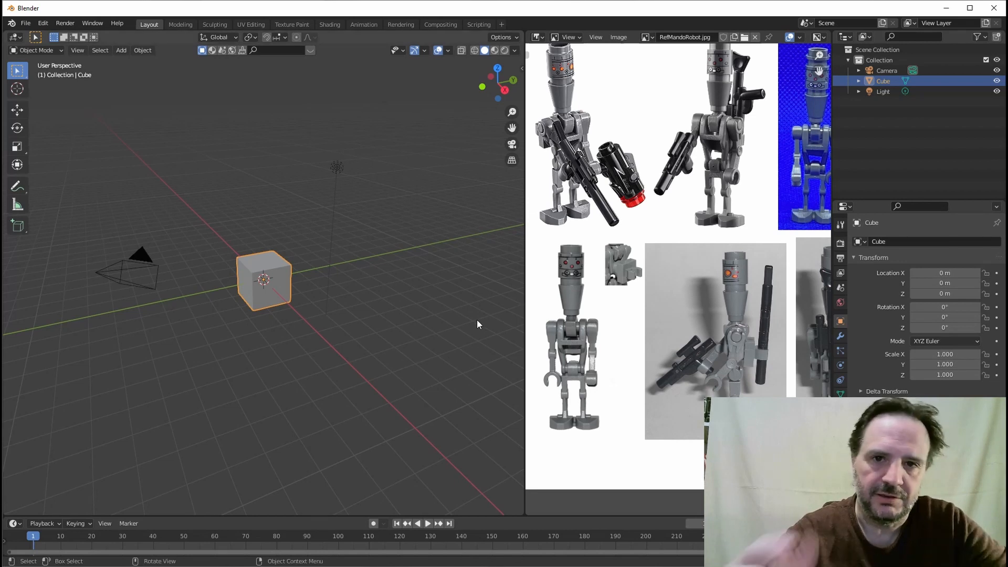
Step: Delete the default camera, cube and light from the scene
{"action": "left_click", "coordinate": [158, 258]}
{"action": "left_click", "coordinate": [263, 254], "text": "shift"}
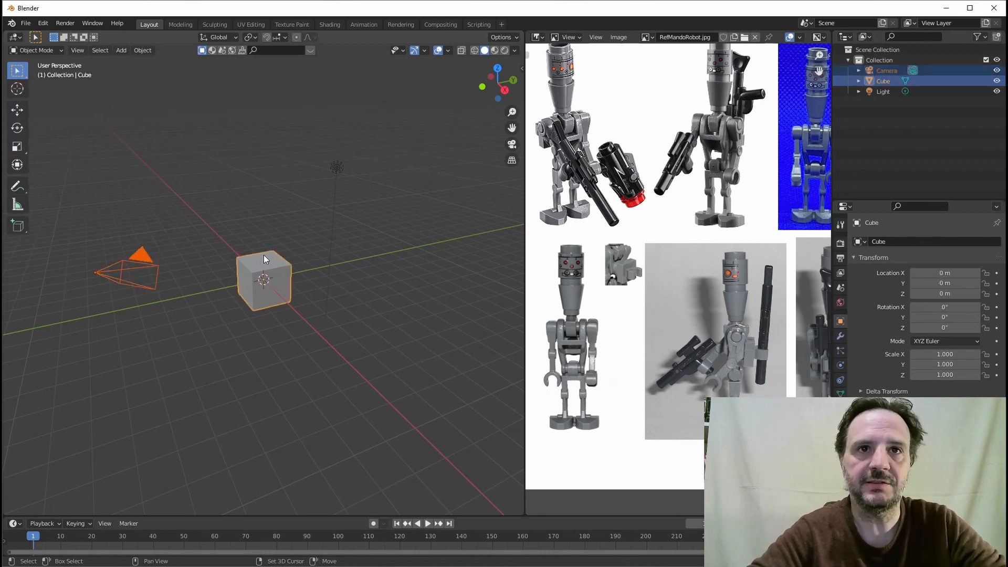
{"action": "left_click", "coordinate": [337, 167], "text": "shift"}
{"action": "key", "text": "Delete"}
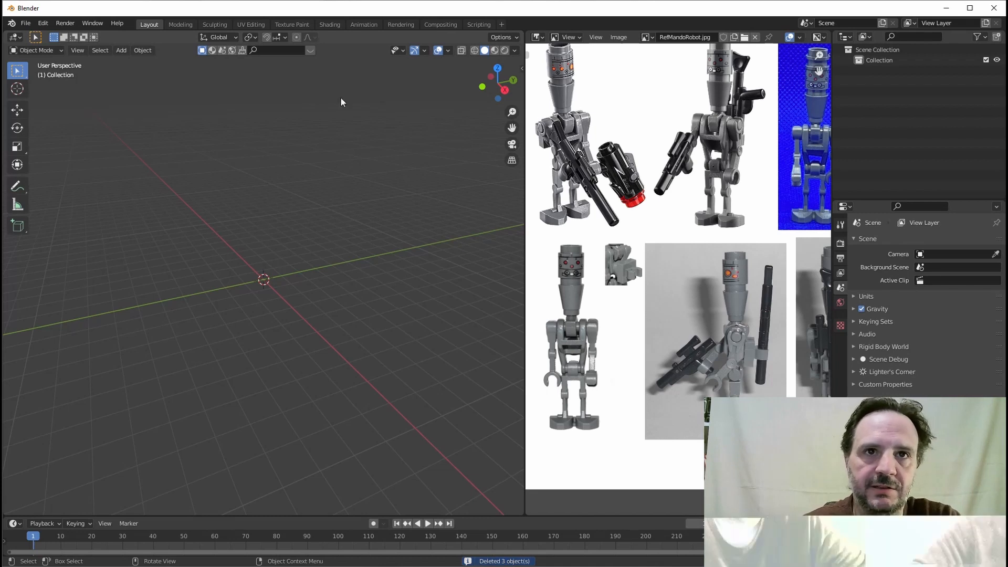
Step: Rename the default collection as ImagesRefMod
{"action": "double_click", "coordinate": [877, 60]}
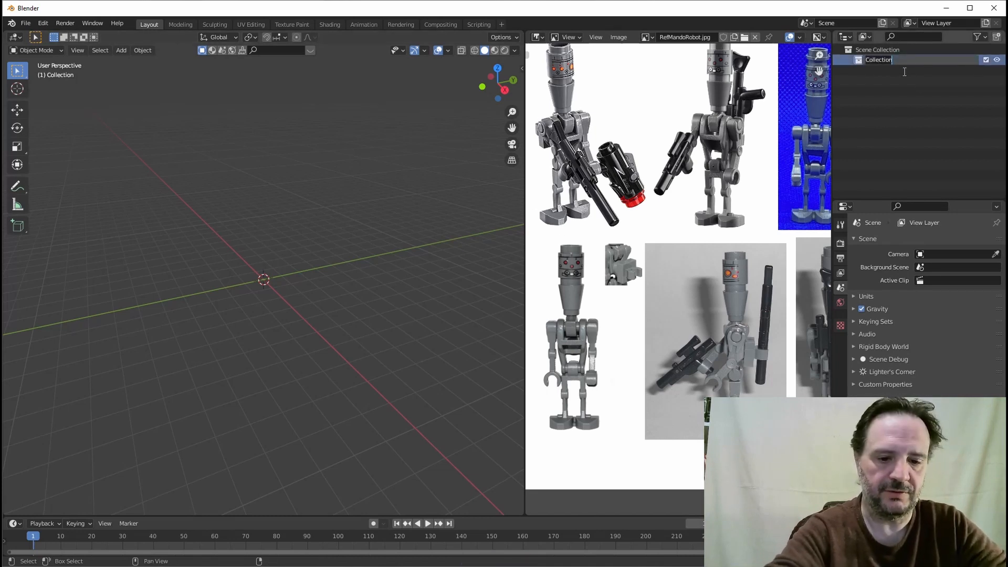
{"action": "type", "text": "Ima"}
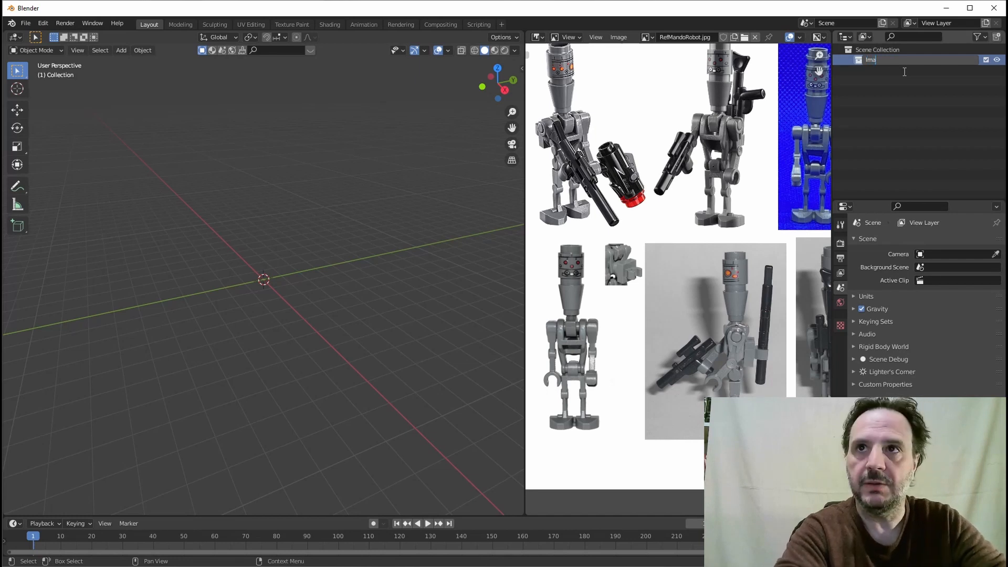
{"action": "type", "text": "ges"}
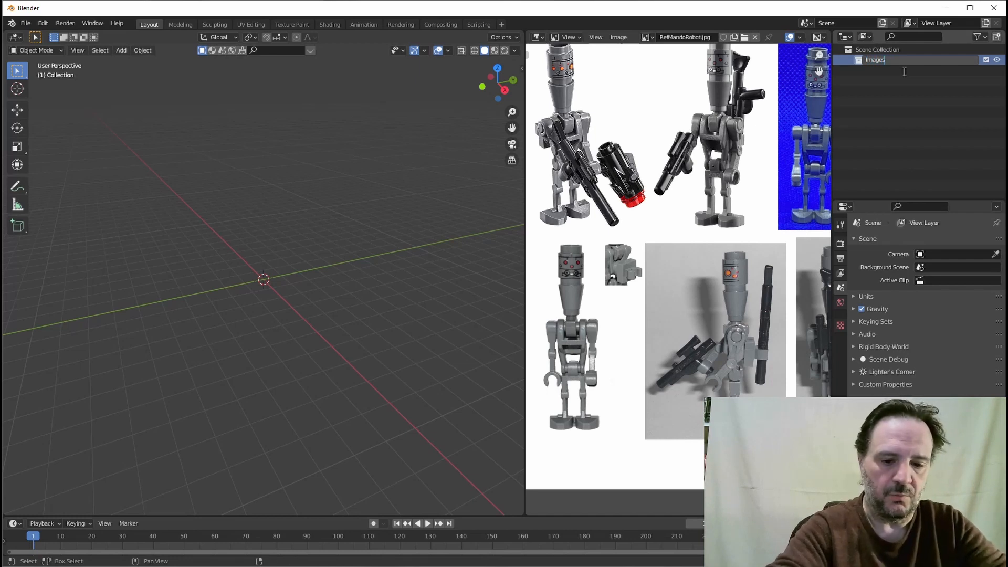
{"action": "type", "text": "Mod"}
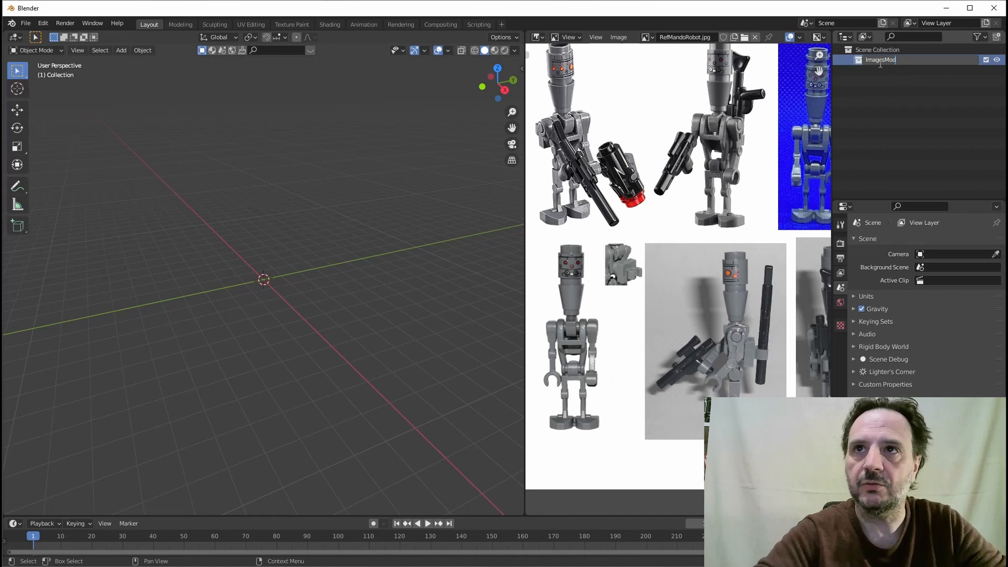
{"action": "type", "text": "R"}
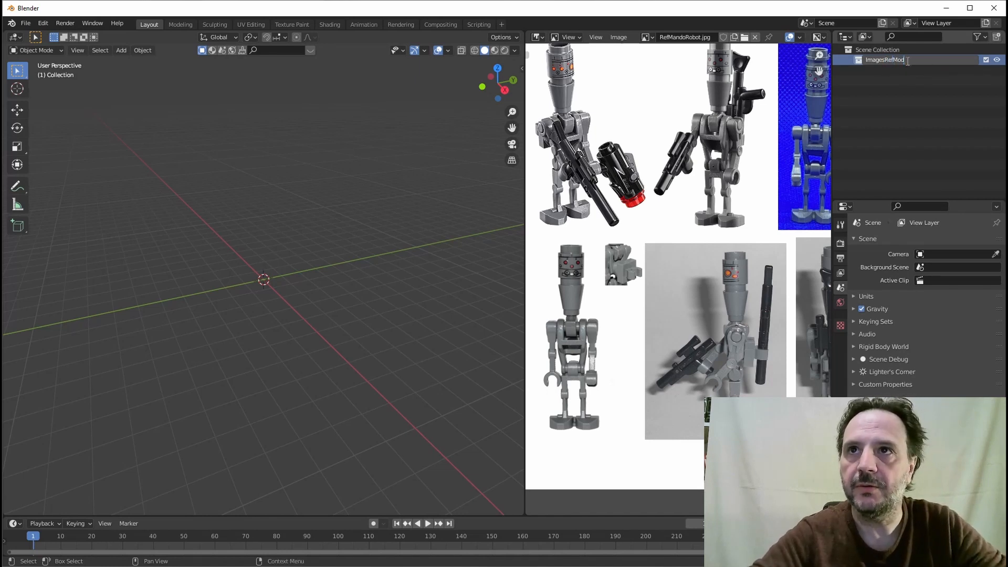
{"action": "type", "text": "ef"}
{"action": "key", "text": "Return"}
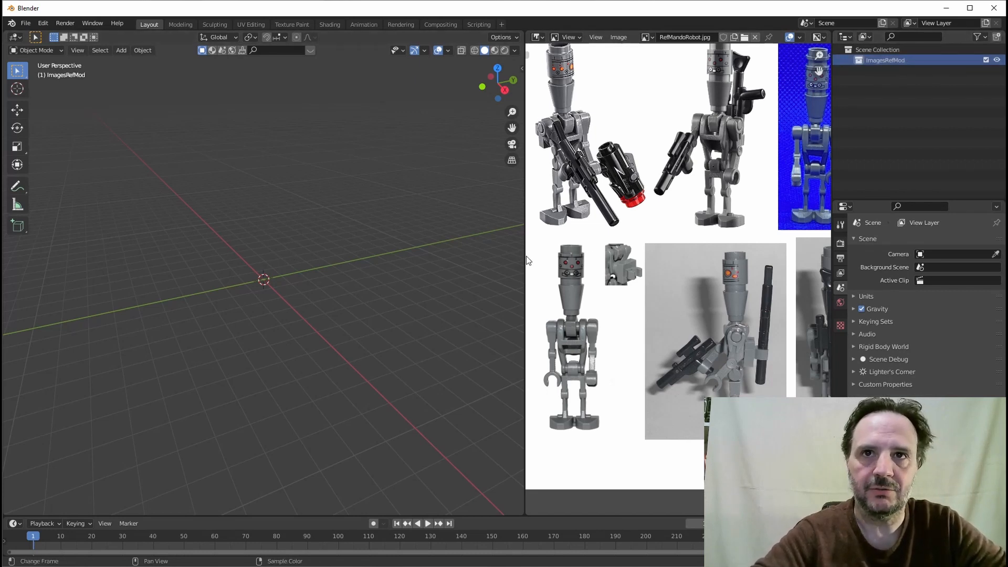
Step: Widen the 3D viewport at the expense of the Image Editor and reposition the reference sheet in its narrower area
{"action": "left_click_drag", "start_coordinate": [524, 260], "coordinate": [585, 261]}
{"action": "middle_click_drag", "start_coordinate": [786, 208], "coordinate": [838, 264]}
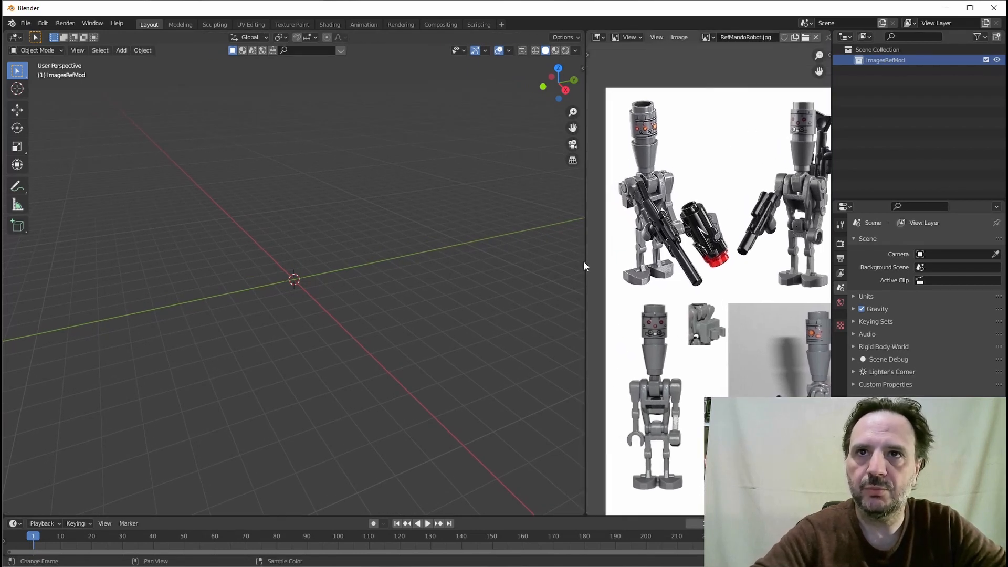
{"action": "middle_click_drag", "start_coordinate": [658, 178], "coordinate": [660, 200]}
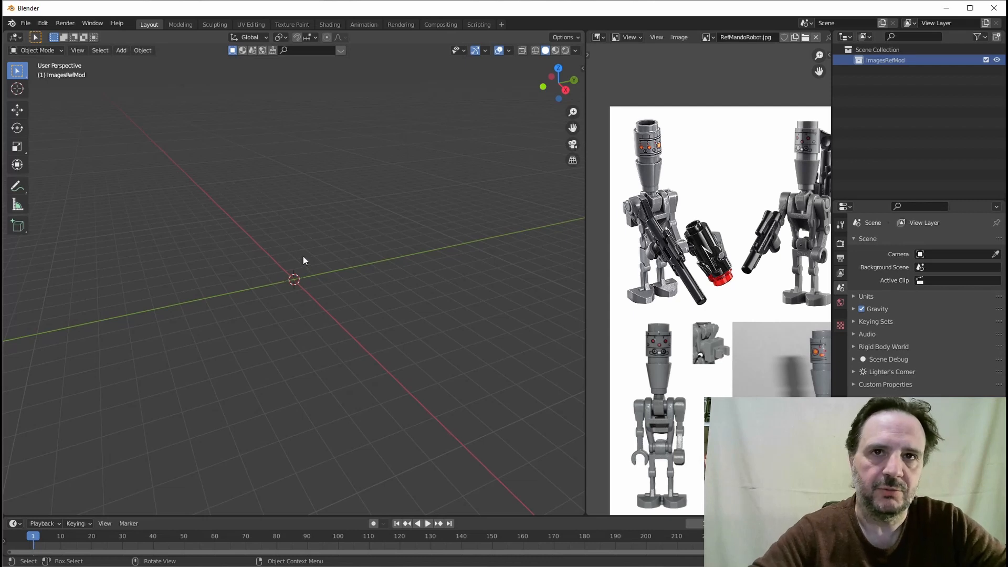
Step: Import RefMod01.png from the Exercice01 folder as an image plane in the ImagesRefMod collection
{"action": "middle_click_drag", "start_coordinate": [329, 296], "coordinate": [331, 268]}
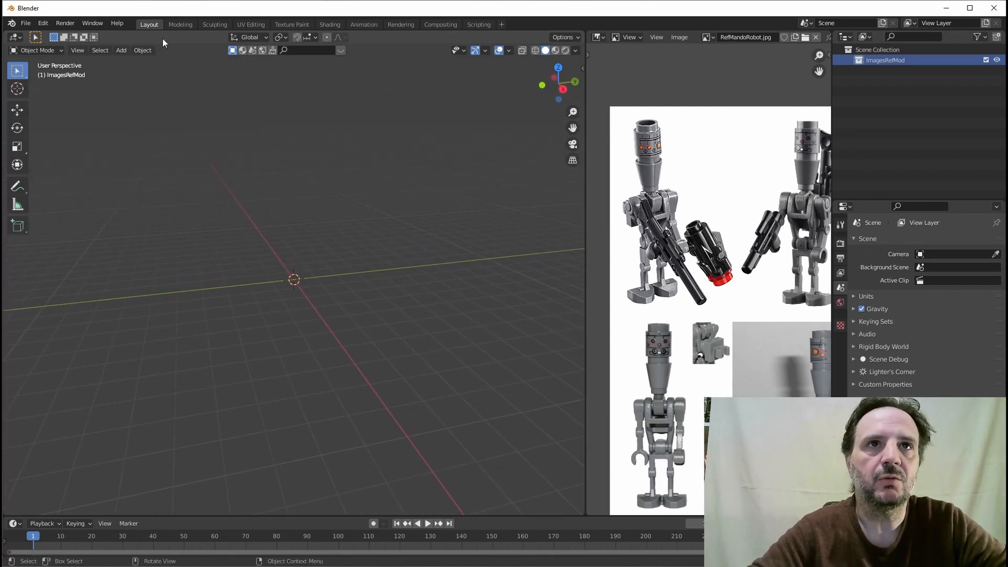
{"action": "left_click", "coordinate": [121, 50]}
{"action": "mouse_move", "coordinate": [133, 192]}
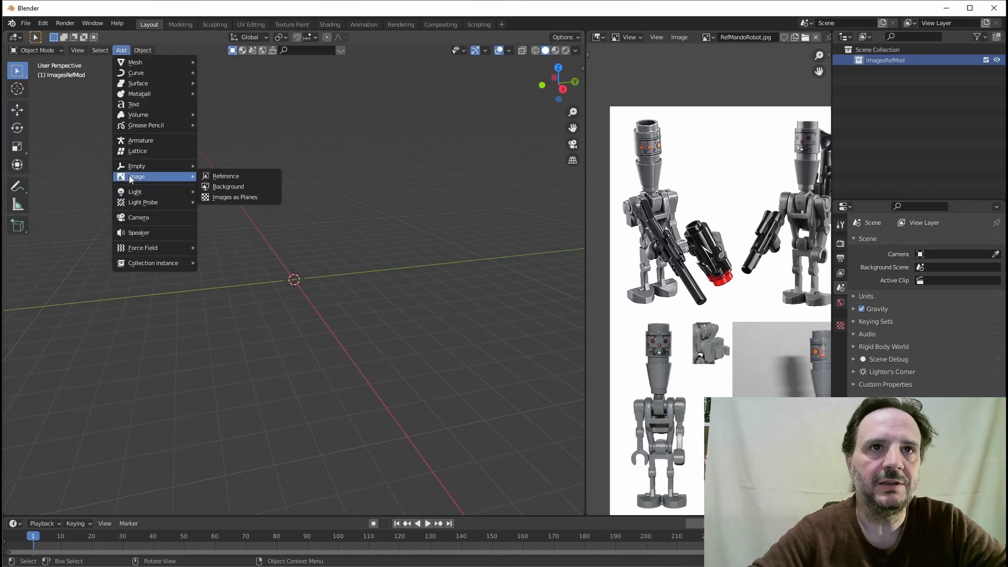
{"action": "left_click", "coordinate": [228, 196]}
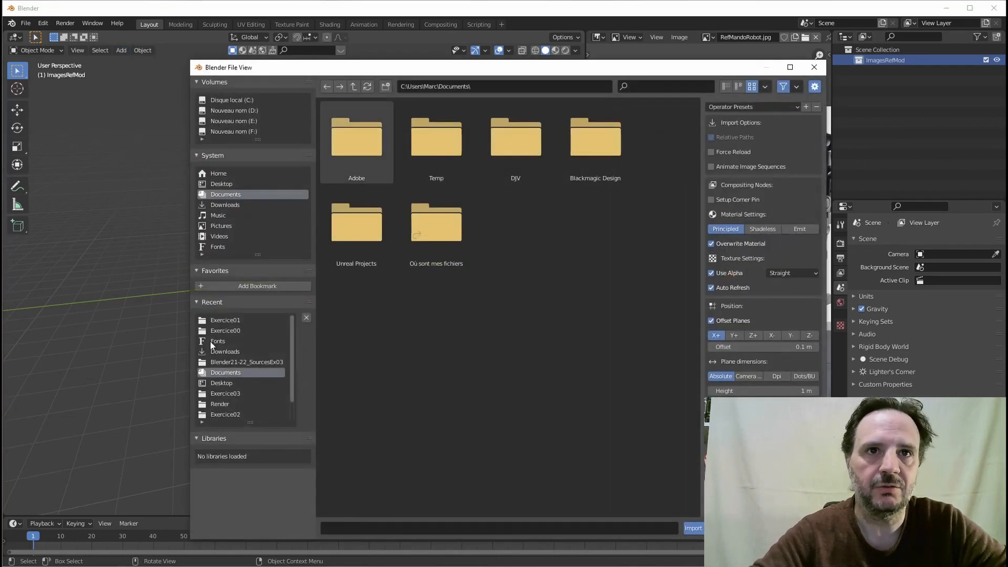
{"action": "left_click", "coordinate": [217, 319]}
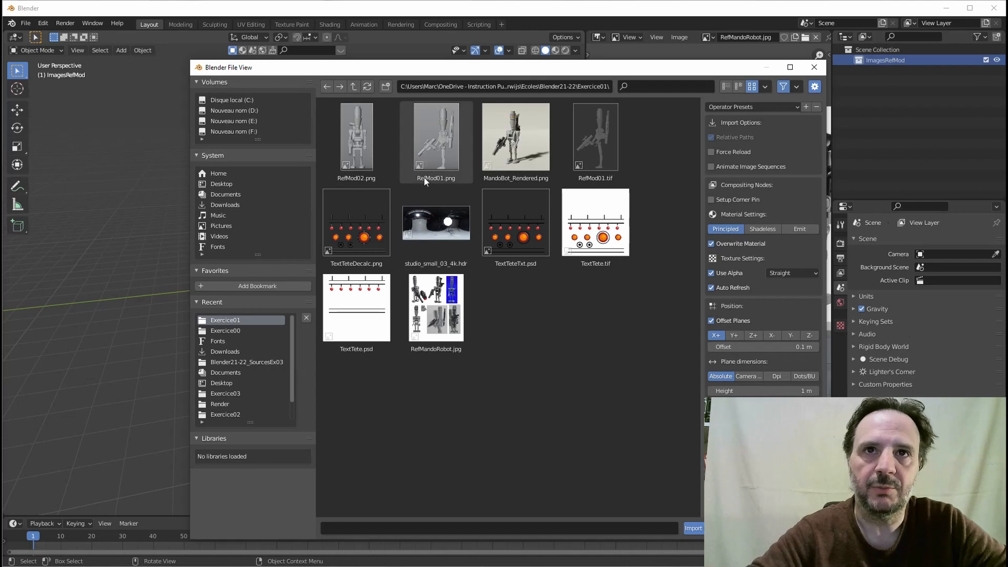
{"action": "left_click", "coordinate": [439, 147]}
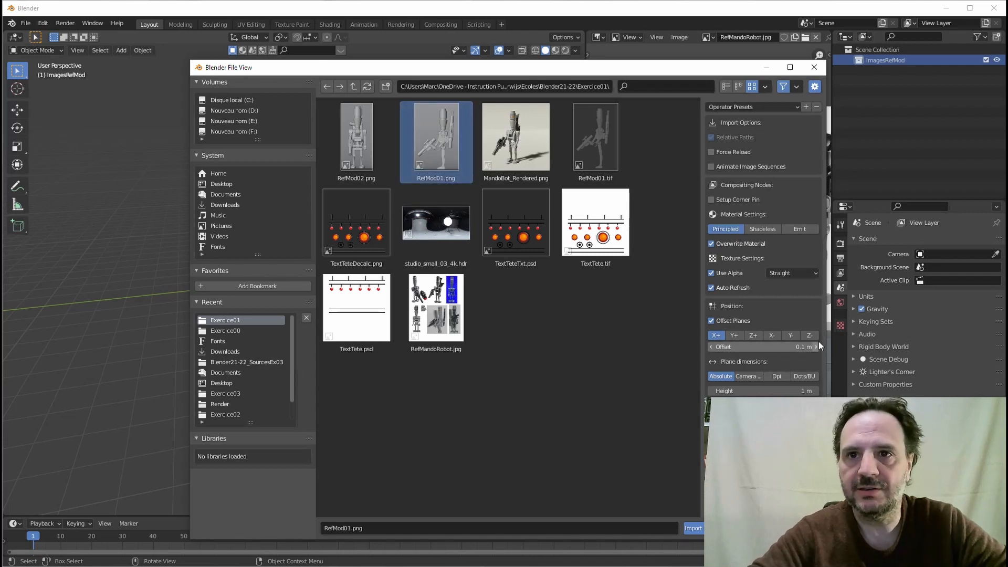
{"action": "double_click", "coordinate": [439, 147]}
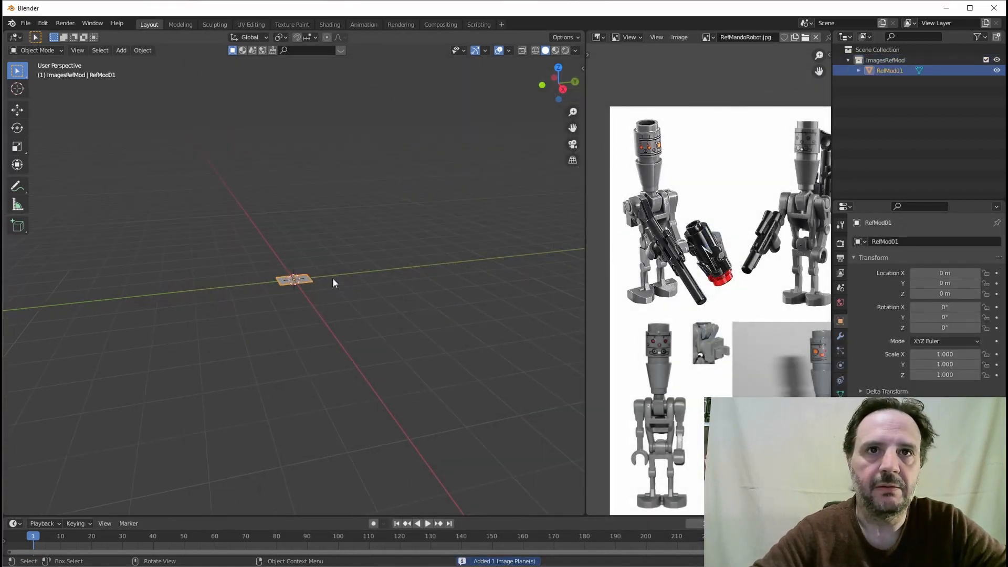
Step: Rotate the RefMod01 image plane 90° about the X axis so it stands upright
{"action": "scroll", "coordinate": [322, 281], "scroll_direction": "up", "scroll_amount": 5}
{"action": "mouse_move", "coordinate": [326, 275]}
{"action": "middle_mouse_down"}
{"action": "mouse_move", "coordinate": [375, 269]}
{"action": "mouse_move", "coordinate": [338, 275]}
{"action": "middle_mouse_up"}
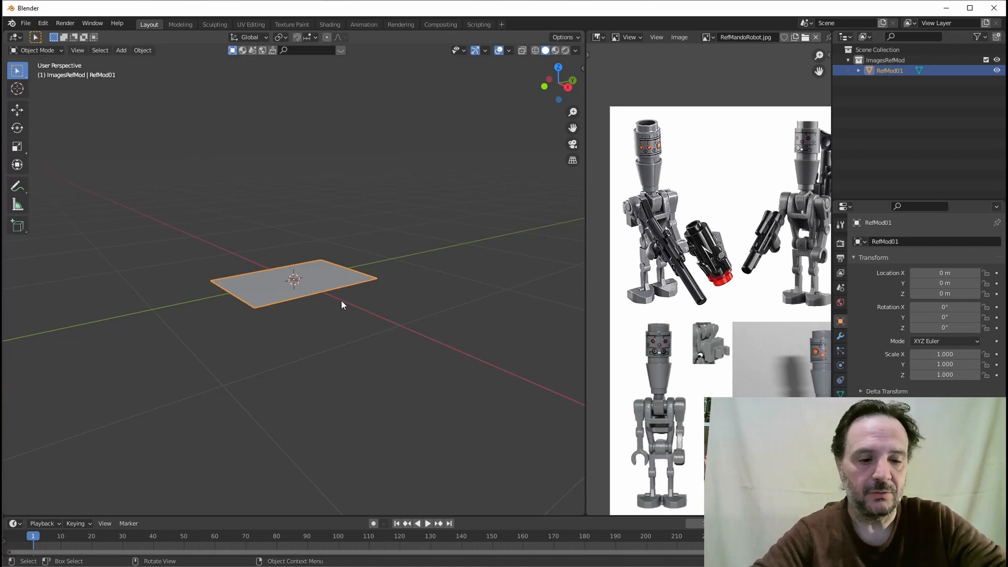
{"action": "key", "text": "r"}
{"action": "key", "text": "x"}
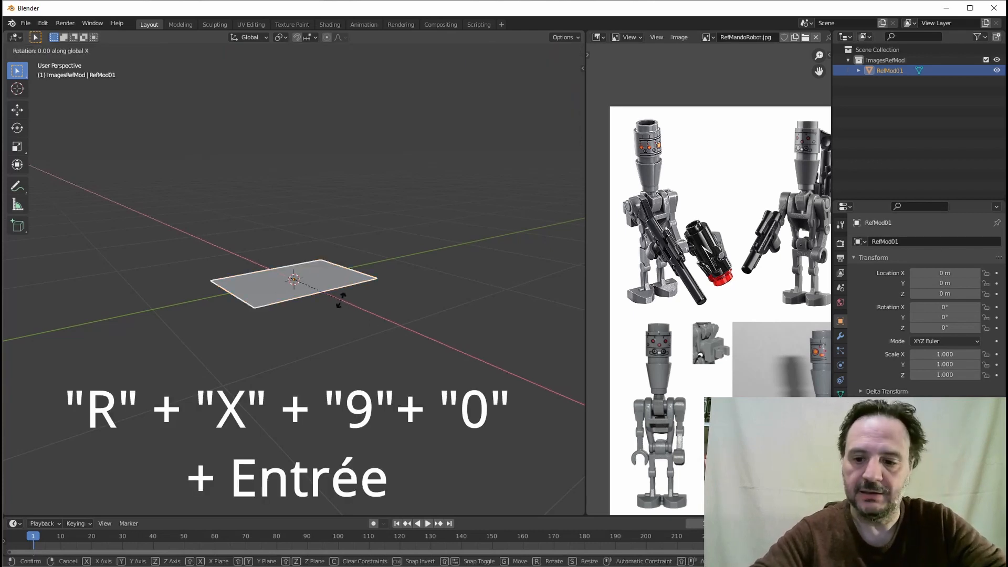
{"action": "key", "text": "9"}
{"action": "key", "text": "0"}
{"action": "key", "text": "Return"}
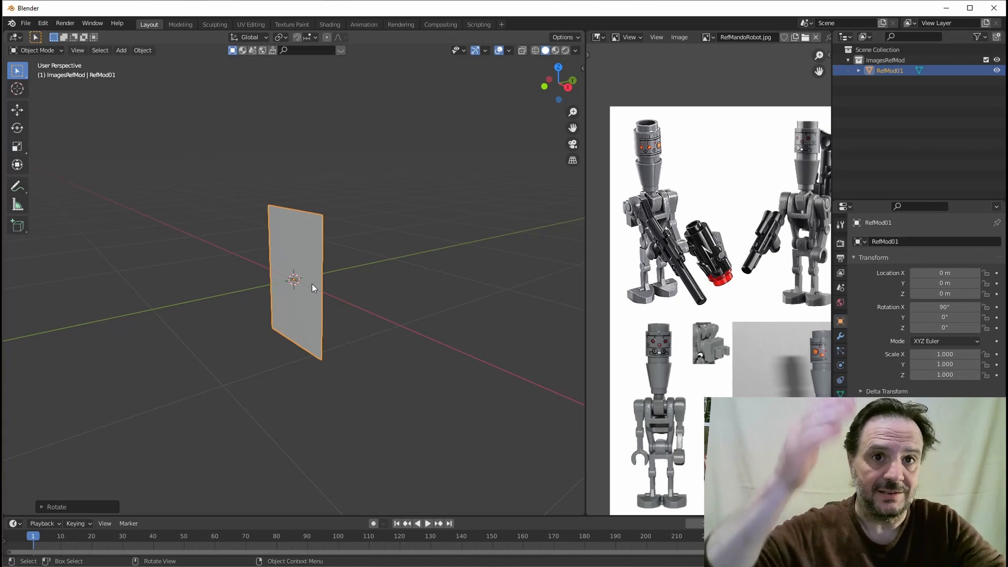
Step: Rotate the upright RefMod01 image plane 90° about the Z axis
{"action": "key", "text": "r"}
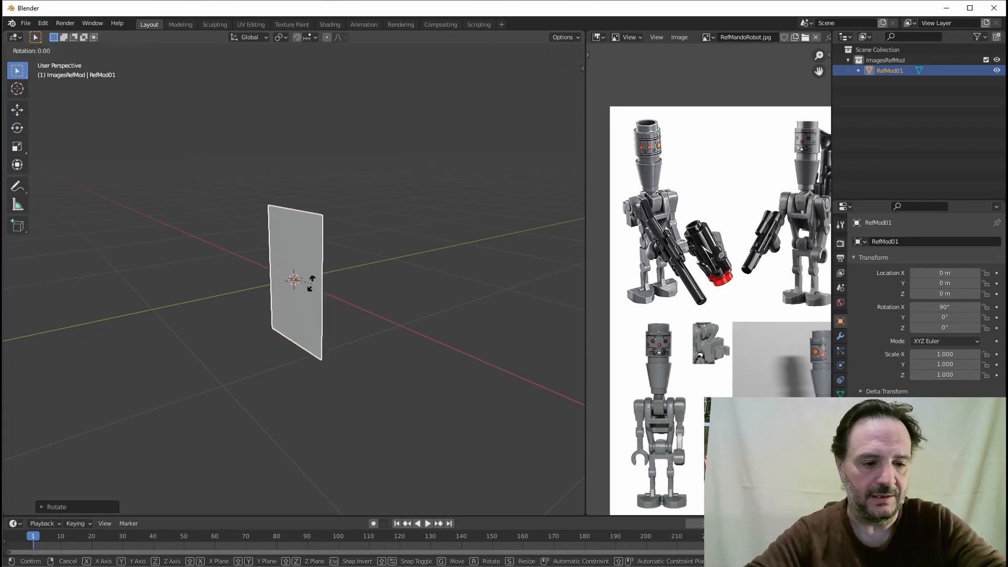
{"action": "key", "text": "z"}
{"action": "key", "text": "9"}
{"action": "key", "text": "0"}
{"action": "key", "text": "Return"}
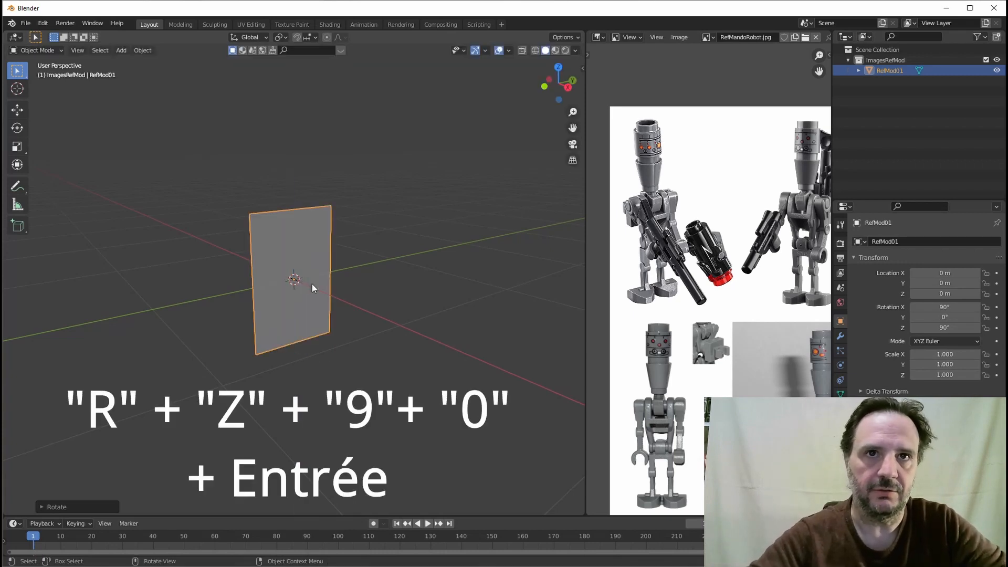
Step: Switch the 3D viewport shading to Material Preview to display the image on the plane
{"action": "middle_click_drag", "start_coordinate": [348, 275], "coordinate": [342, 253]}
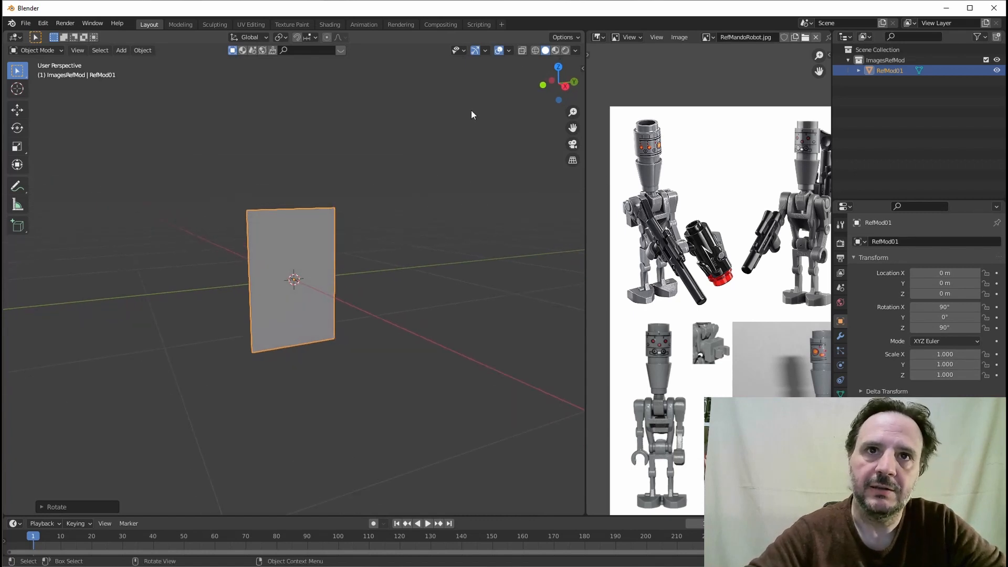
{"action": "left_click", "coordinate": [556, 51]}
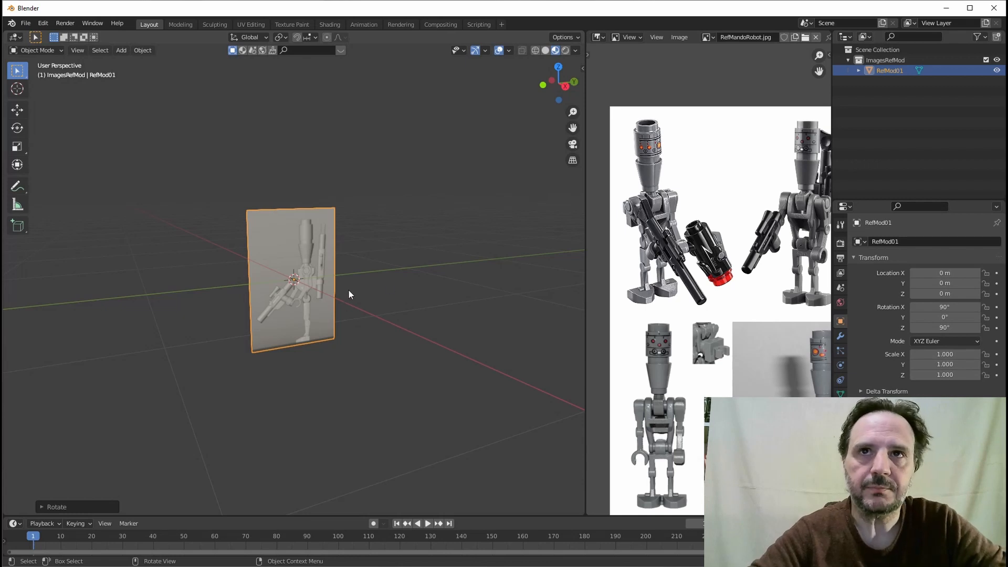
{"action": "middle_click_drag", "start_coordinate": [335, 277], "coordinate": [343, 294]}
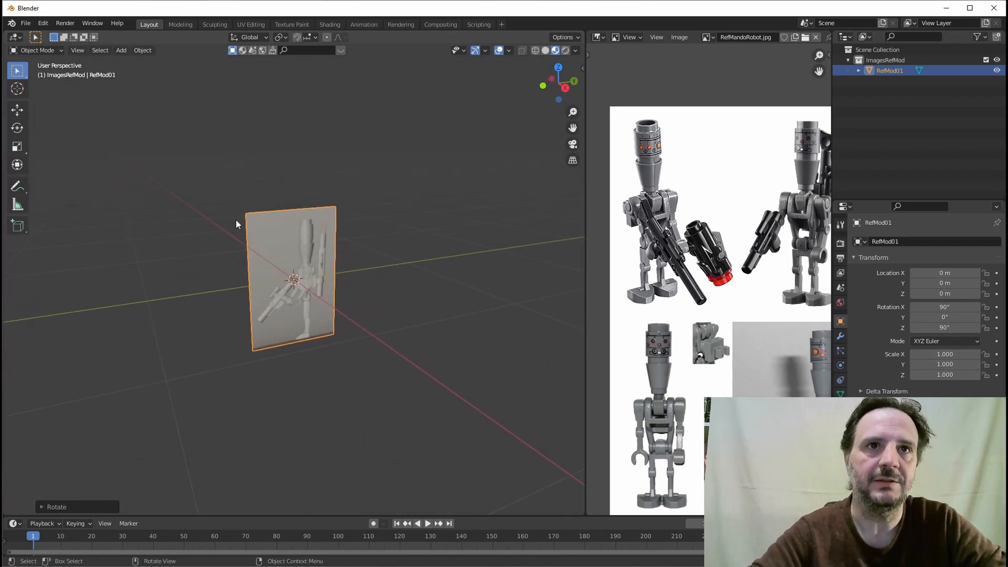
Step: Raise the RefMod01 plane with the Move tool to a Z location of about 0.44 m
{"action": "left_click", "coordinate": [17, 110]}
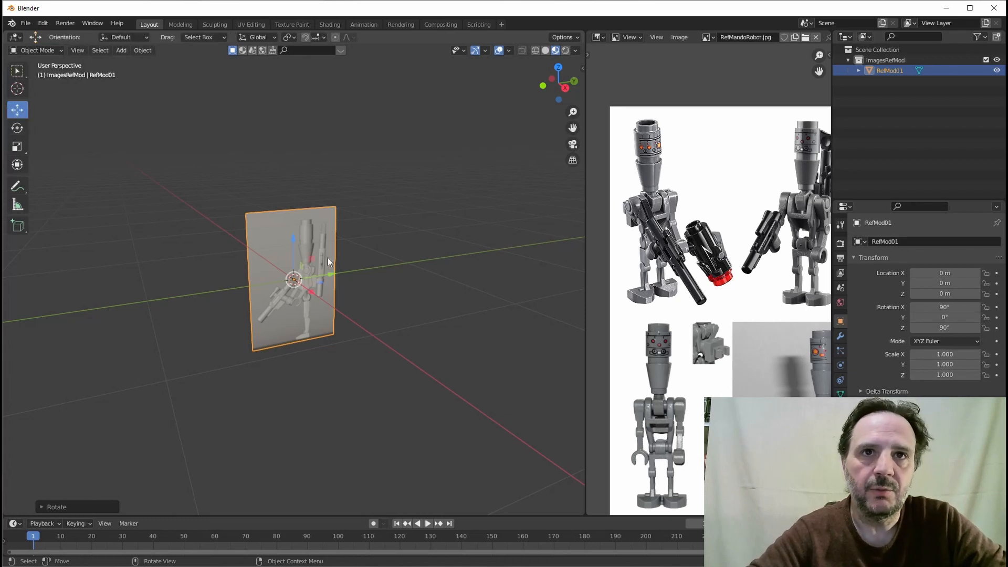
{"action": "left_click_drag", "start_coordinate": [293, 240], "coordinate": [298, 176]}
{"action": "middle_click_drag", "start_coordinate": [299, 176], "coordinate": [341, 247]}
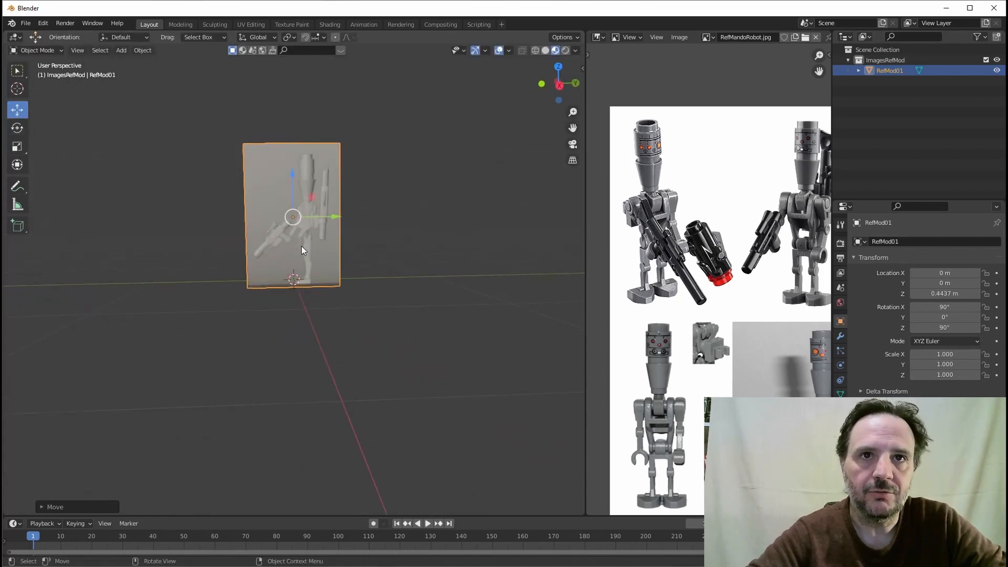
Step: In the right orthographic view, move RefMod01 to about Y -0.094 m and Z 0.48 m, aligning the robot's foot and leg with the origin
{"action": "left_click", "coordinate": [559, 87]}
{"action": "scroll", "coordinate": [314, 260], "scroll_direction": "up", "scroll_amount": 5}
{"action": "scroll", "coordinate": [304, 263], "scroll_direction": "up", "scroll_amount": 3}
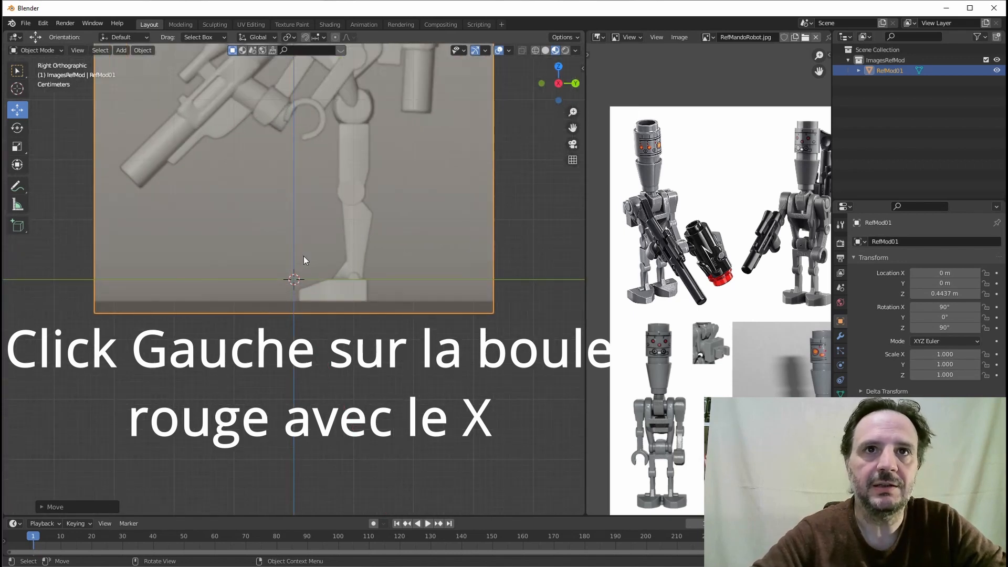
{"action": "scroll", "coordinate": [304, 236], "scroll_direction": "down", "scroll_amount": 2}
{"action": "left_click_drag", "start_coordinate": [313, 79], "coordinate": [271, 58]}
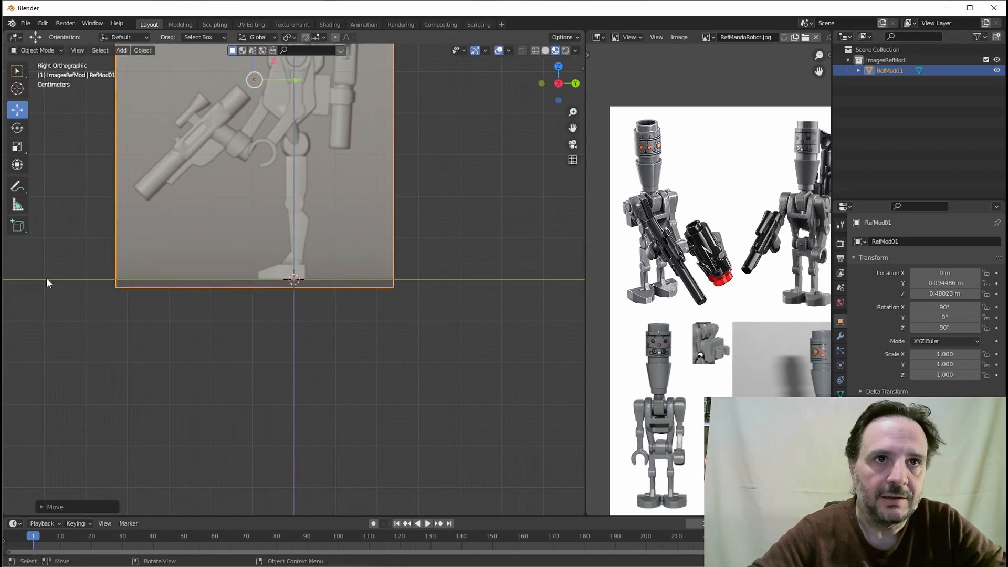
{"action": "scroll", "coordinate": [397, 289], "scroll_direction": "down", "scroll_amount": 1}
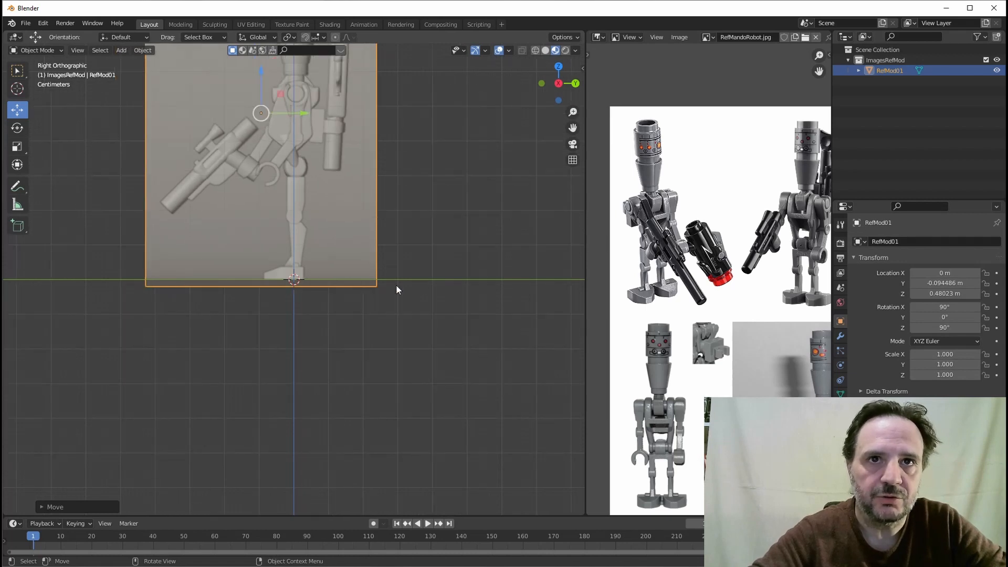
Step: Fine-tune the RefMod01 plane along the Y axis to about -0.088 m
{"action": "middle_click_drag", "start_coordinate": [256, 273], "coordinate": [319, 299]}
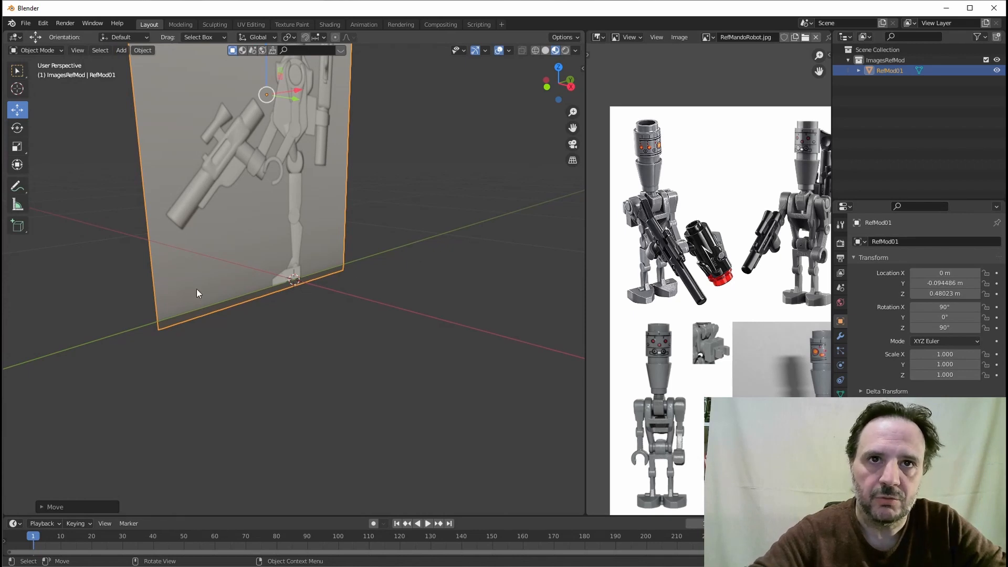
{"action": "middle_click_drag", "start_coordinate": [399, 257], "coordinate": [267, 272]}
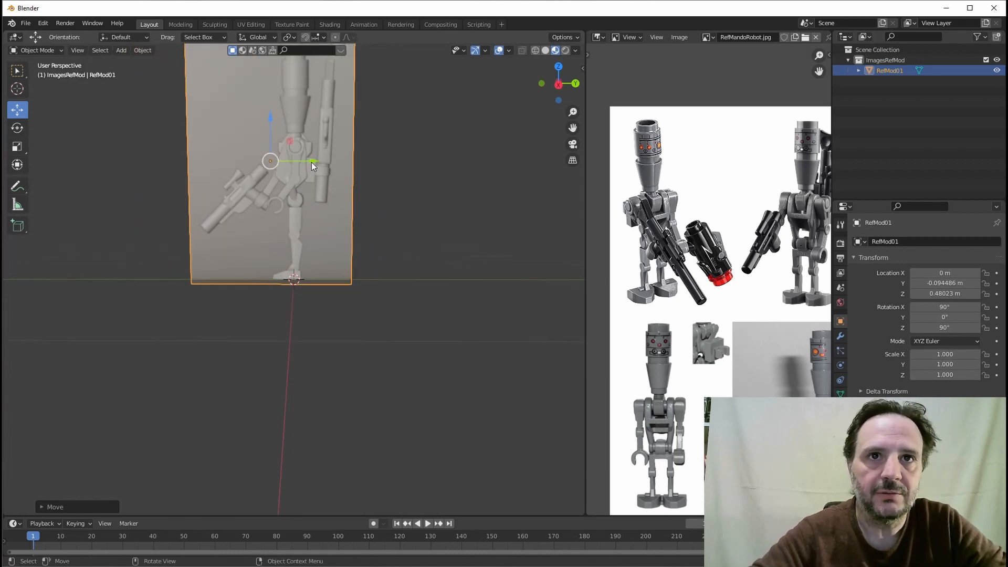
{"action": "middle_click_drag", "start_coordinate": [311, 162], "coordinate": [291, 207]}
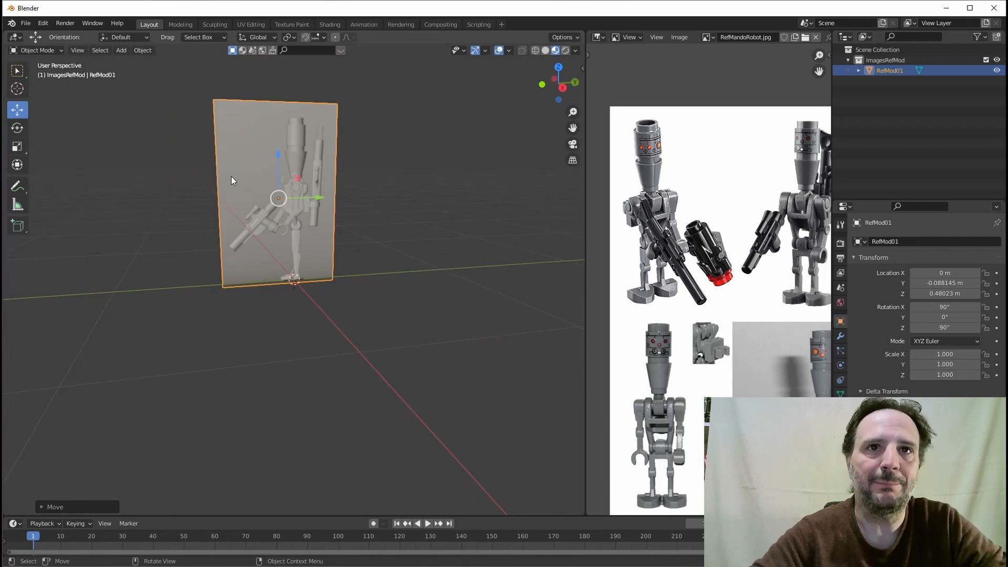
{"action": "middle_click_drag", "start_coordinate": [289, 238], "coordinate": [290, 237]}
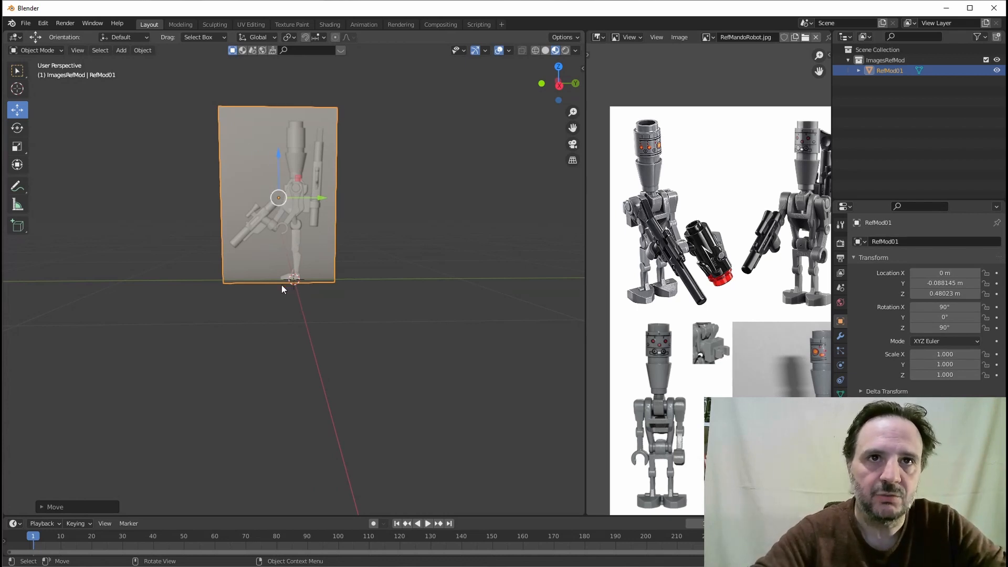
Step: Try applying all transforms to the RefMod01 plane, and undo the operation
{"action": "left_click", "coordinate": [141, 51]}
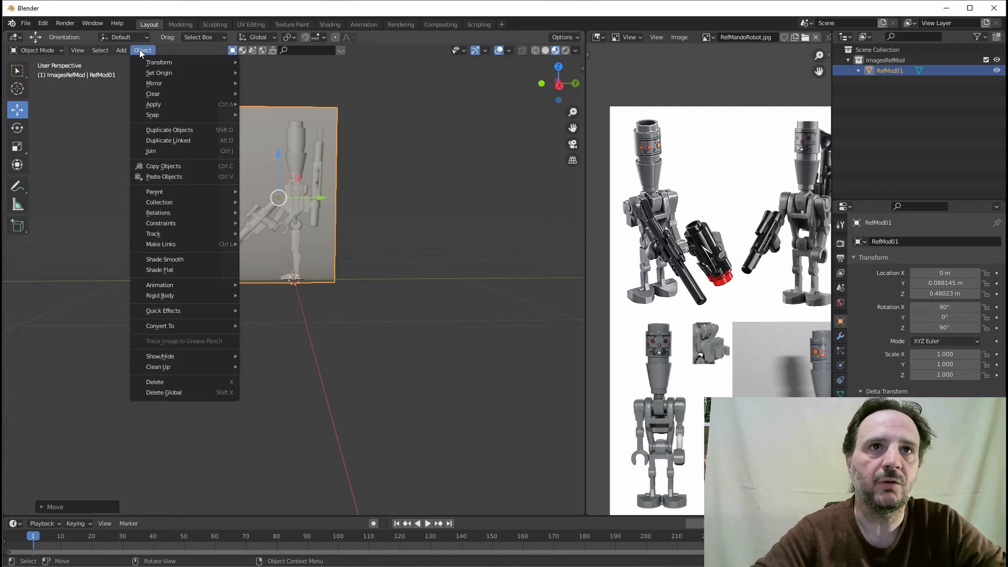
{"action": "mouse_move", "coordinate": [163, 104]}
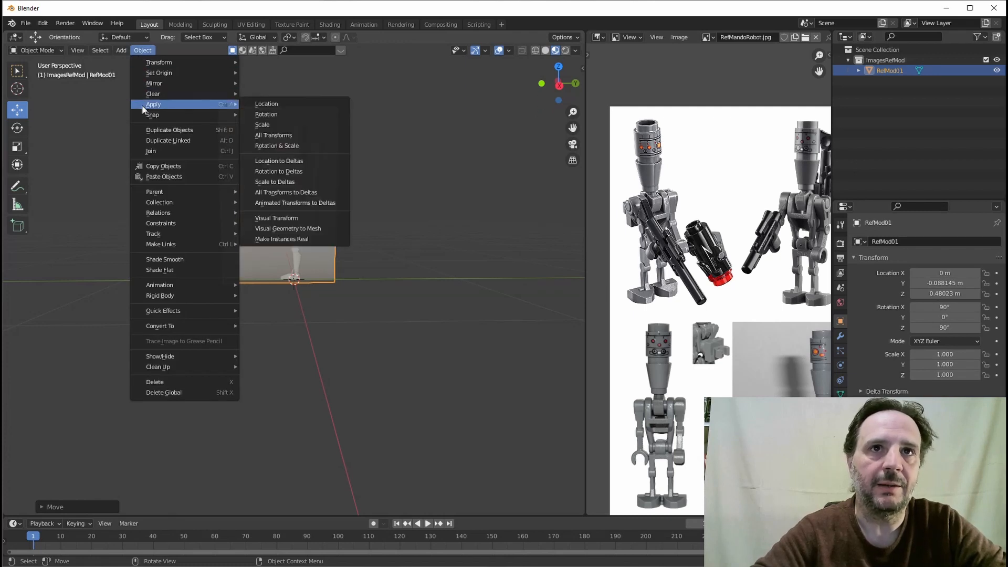
{"action": "left_click", "coordinate": [269, 136]}
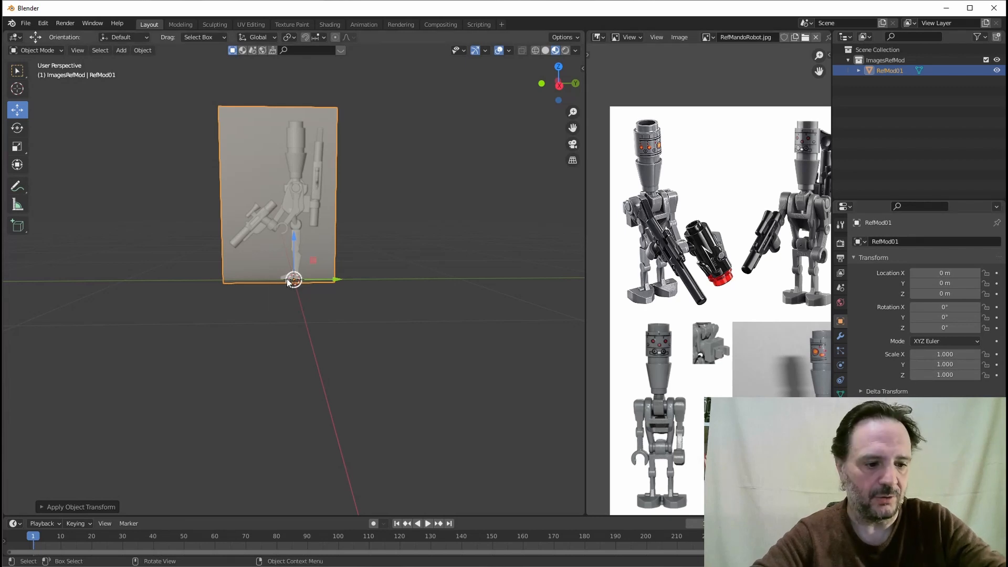
{"action": "key", "text": "ctrl+z"}
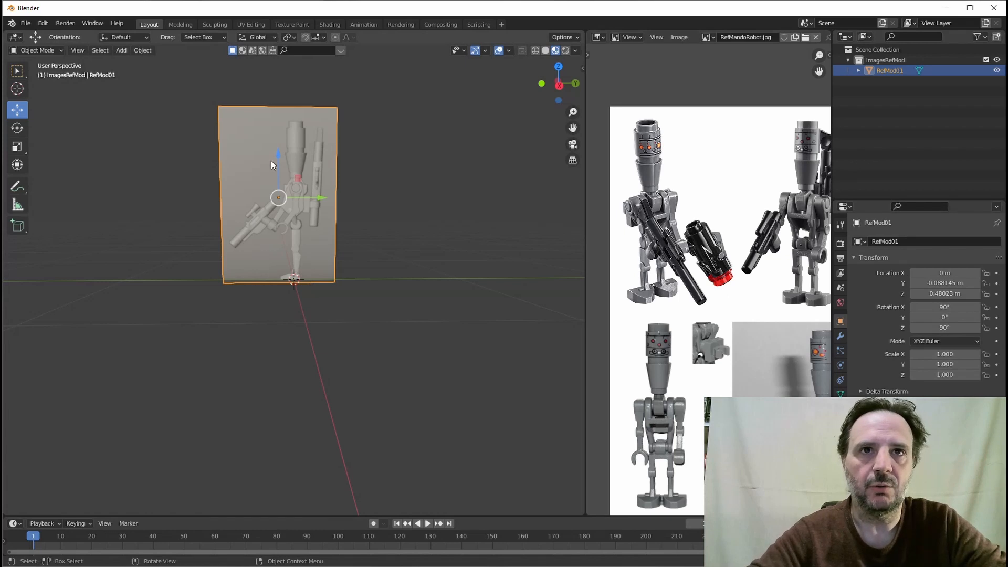
Step: Apply all transforms to the RefMod01 image plane
{"action": "left_click", "coordinate": [142, 50]}
{"action": "mouse_move", "coordinate": [157, 105]}
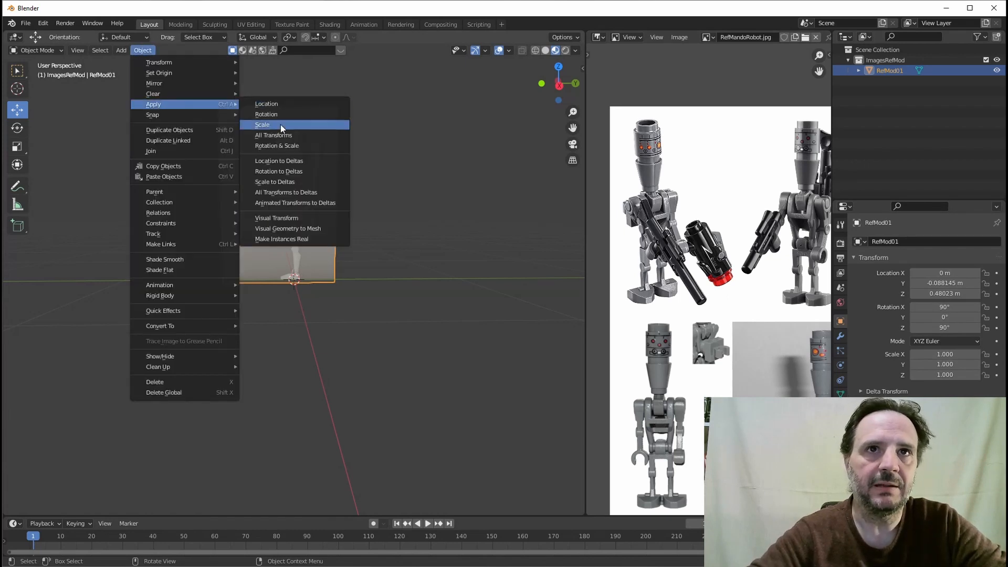
{"action": "left_click", "coordinate": [266, 135]}
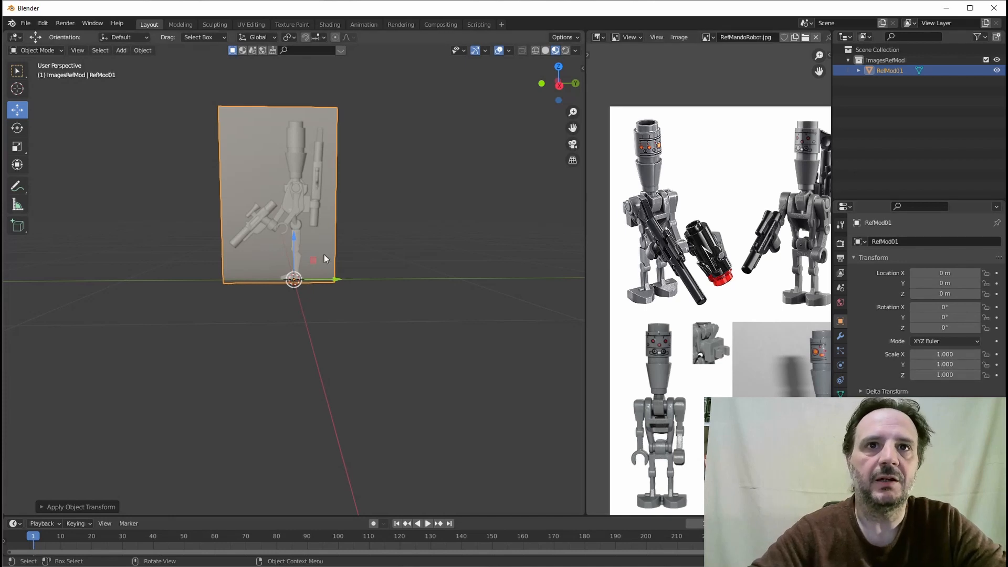
Step: Import RefMod02.png from the Exercice01 folder as an image plane
{"action": "middle_click_drag", "start_coordinate": [399, 286], "coordinate": [374, 289]}
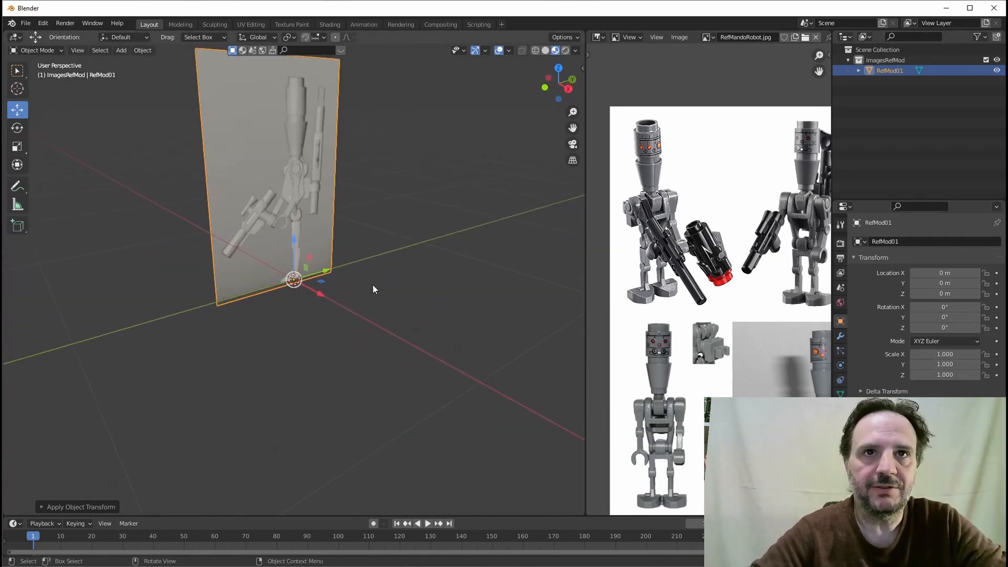
{"action": "left_click", "coordinate": [121, 50]}
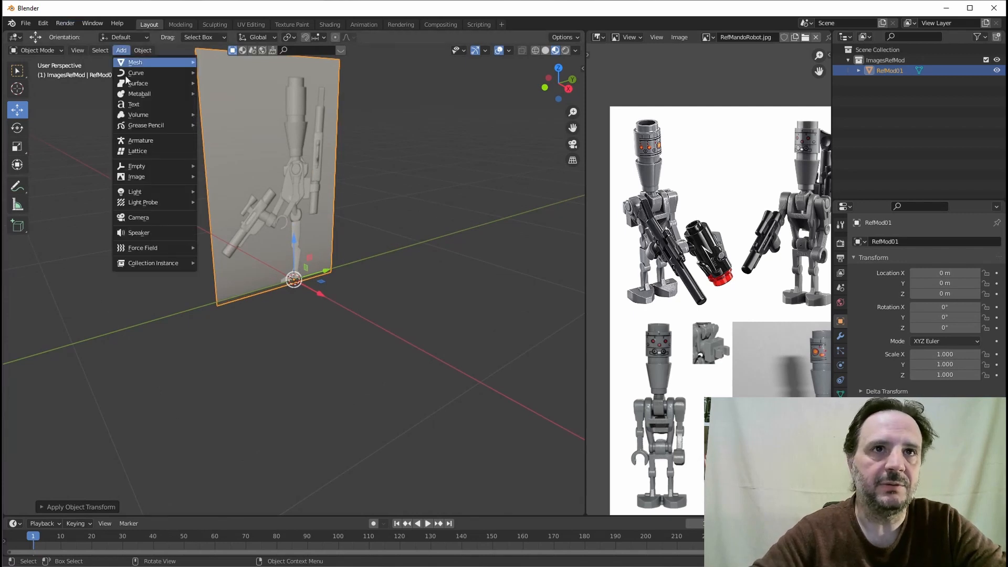
{"action": "mouse_move", "coordinate": [152, 177]}
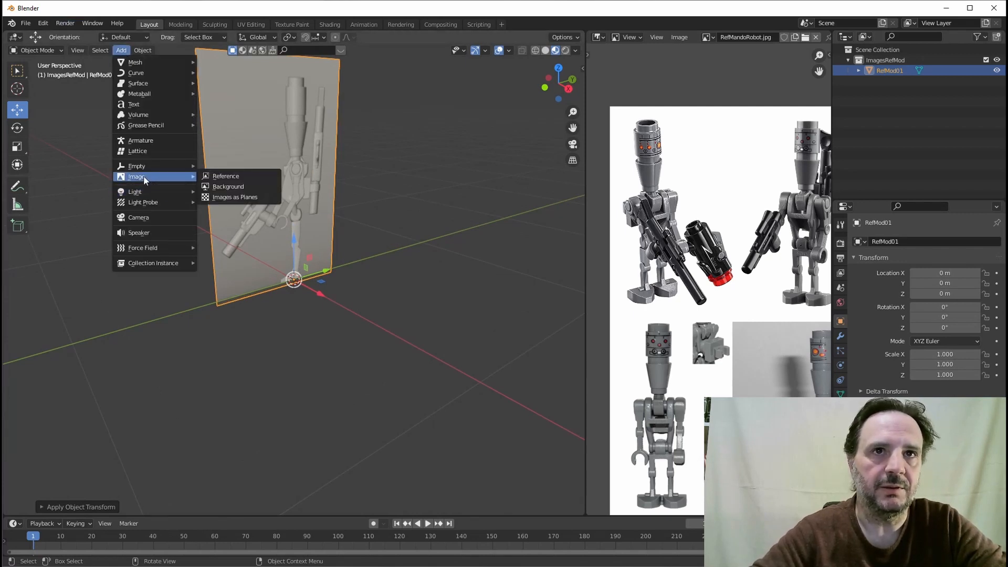
{"action": "left_click", "coordinate": [236, 197]}
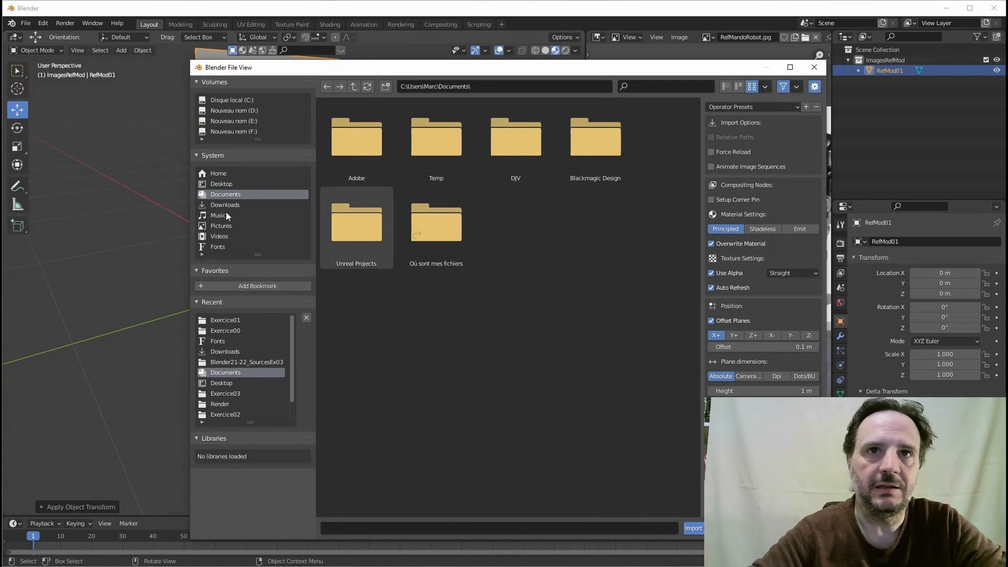
{"action": "left_click", "coordinate": [225, 319]}
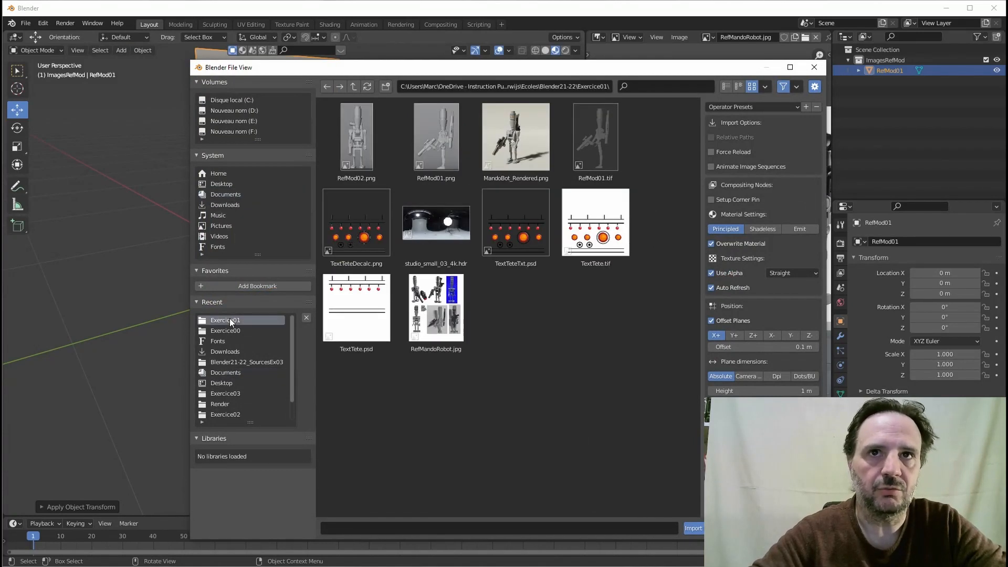
{"action": "left_click", "coordinate": [354, 137]}
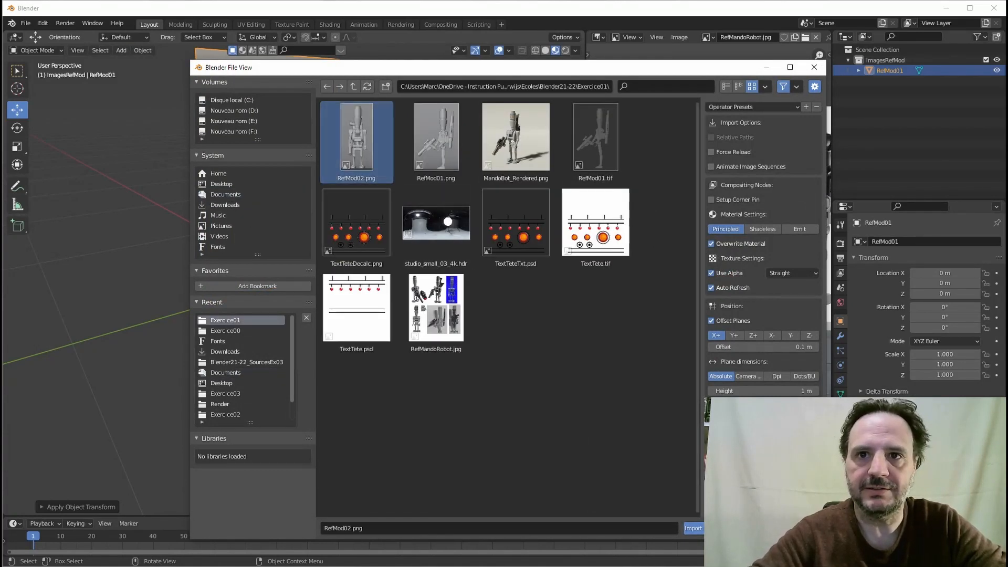
{"action": "left_click", "coordinate": [693, 528]}
Step: Rotate the RefMod02 image plane 90° about the X axis
{"action": "mouse_move", "coordinate": [322, 310]}
{"action": "middle_mouse_down"}
{"action": "mouse_move", "coordinate": [330, 308]}
{"action": "mouse_move", "coordinate": [307, 299]}
{"action": "middle_mouse_up"}
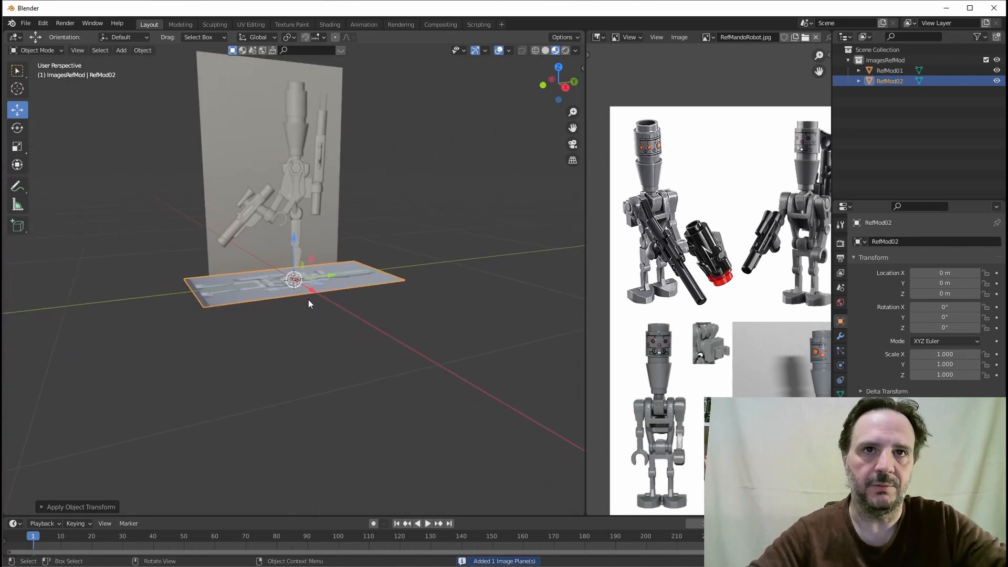
{"action": "key", "text": "r"}
{"action": "key", "text": "x"}
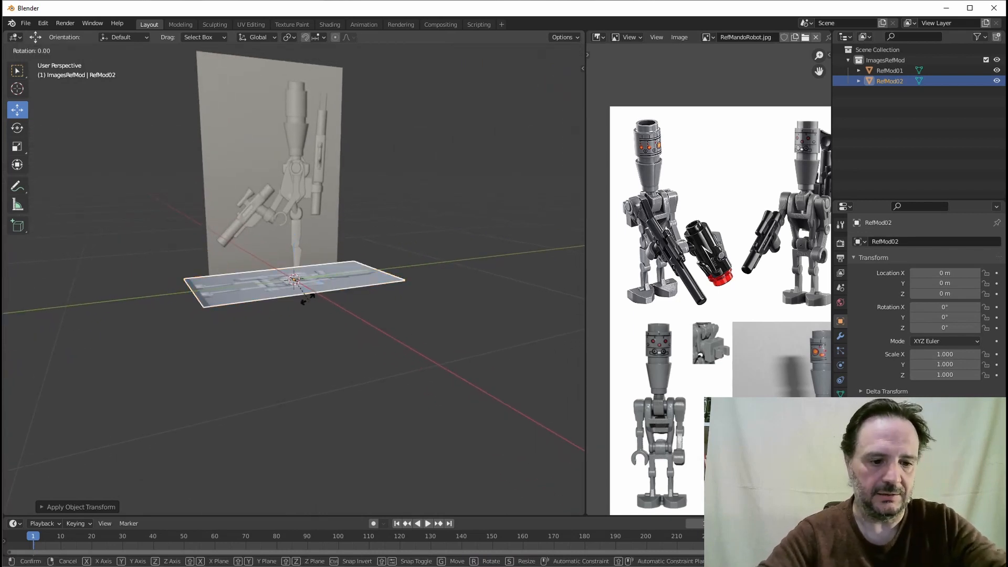
{"action": "type", "text": "90"}
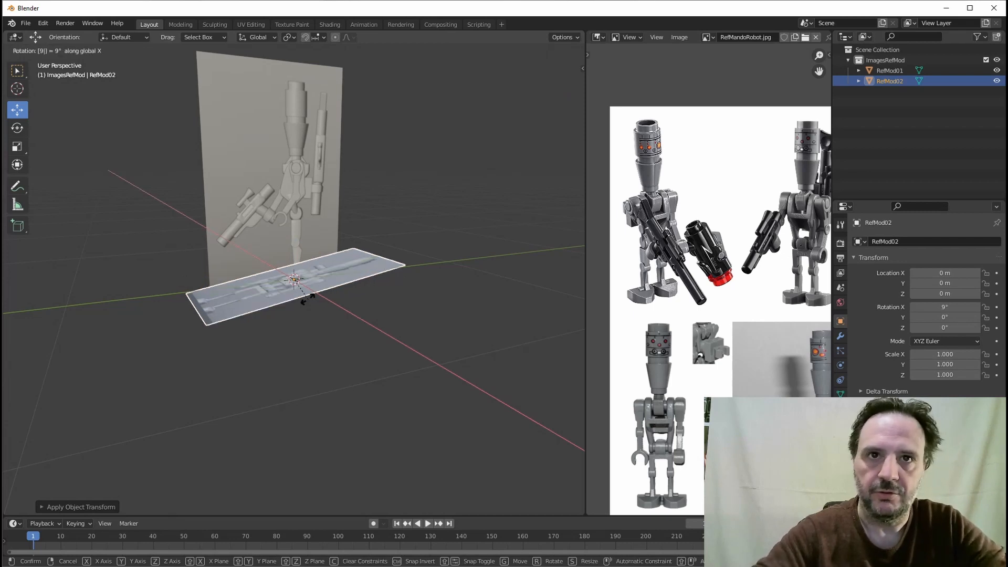
{"action": "key", "text": "Return"}
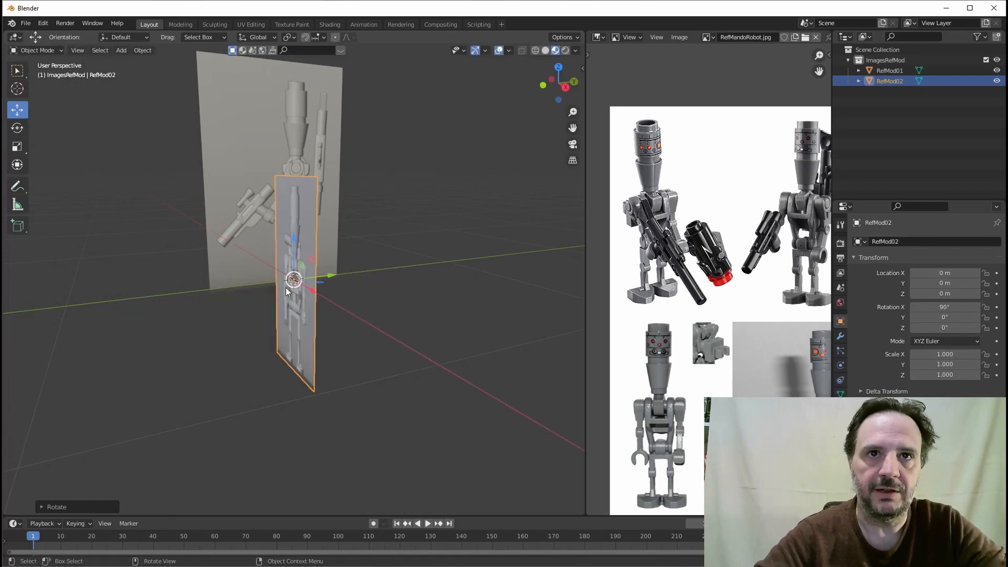
Step: In the front orthographic view, raise RefMod02 to about Z 0.478 m so the robot's feet rest on the ground line
{"action": "middle_click_drag", "start_coordinate": [285, 288], "coordinate": [315, 287]}
{"action": "left_click", "coordinate": [543, 85]}
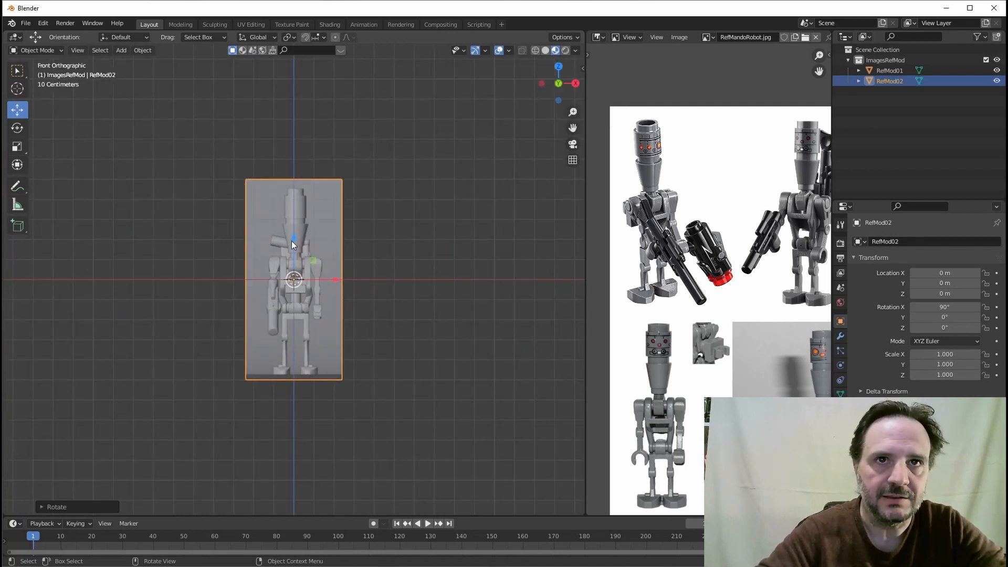
{"action": "left_click_drag", "start_coordinate": [293, 239], "coordinate": [298, 150]}
{"action": "scroll", "coordinate": [281, 285], "scroll_direction": "up", "scroll_amount": 5}
{"action": "scroll", "coordinate": [275, 277], "scroll_direction": "down", "scroll_amount": 3}
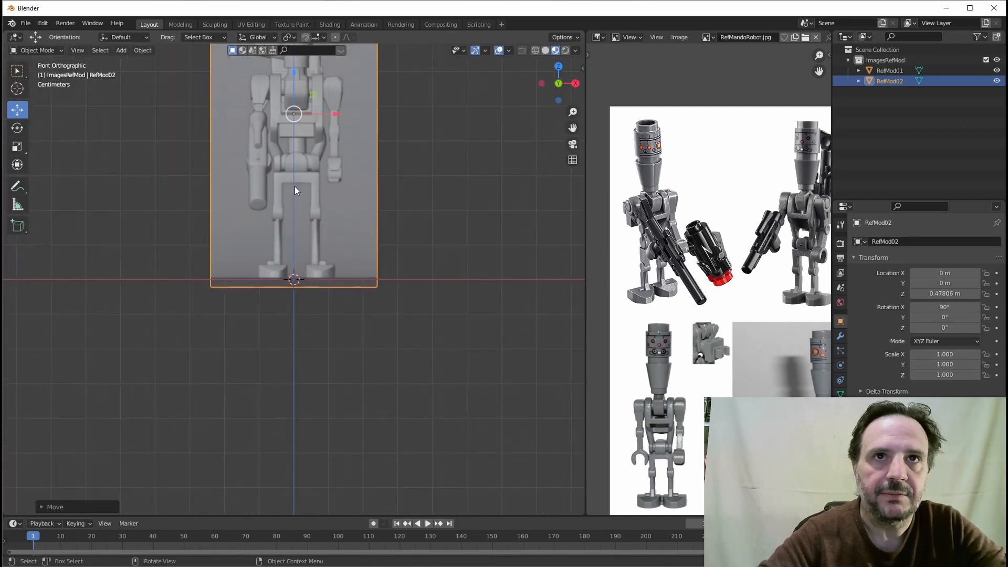
Step: Lower the RefMod02 image plane to about Z 0.476 m and apply all of its transforms
{"action": "key", "text": "g"}
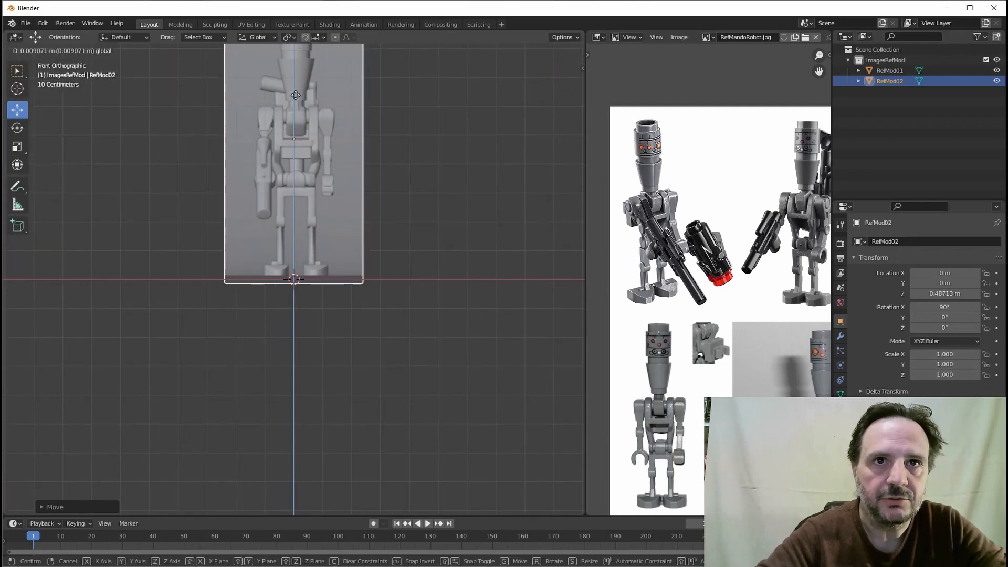
{"action": "left_click", "coordinate": [294, 98]}
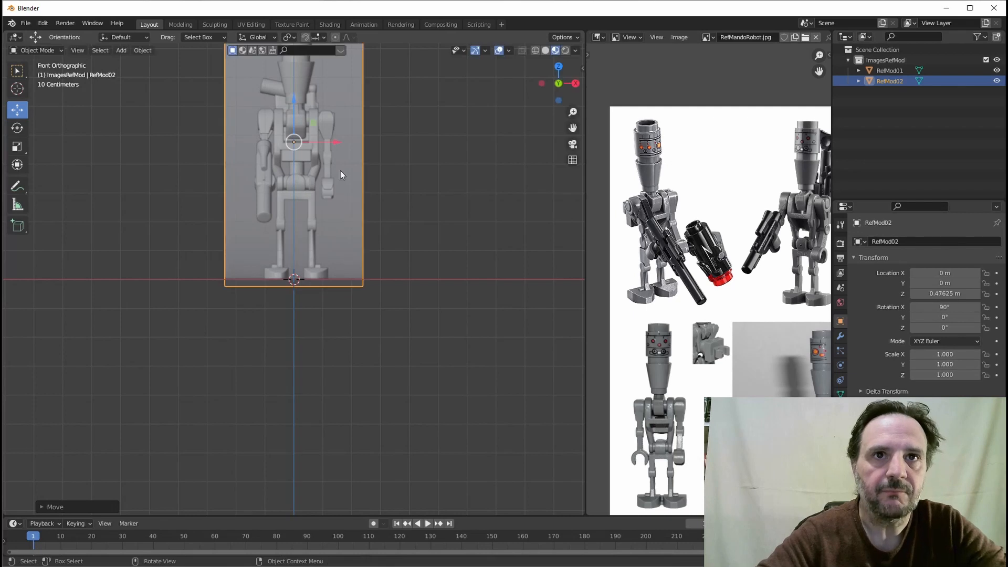
{"action": "left_click", "coordinate": [144, 50]}
{"action": "mouse_move", "coordinate": [178, 104]}
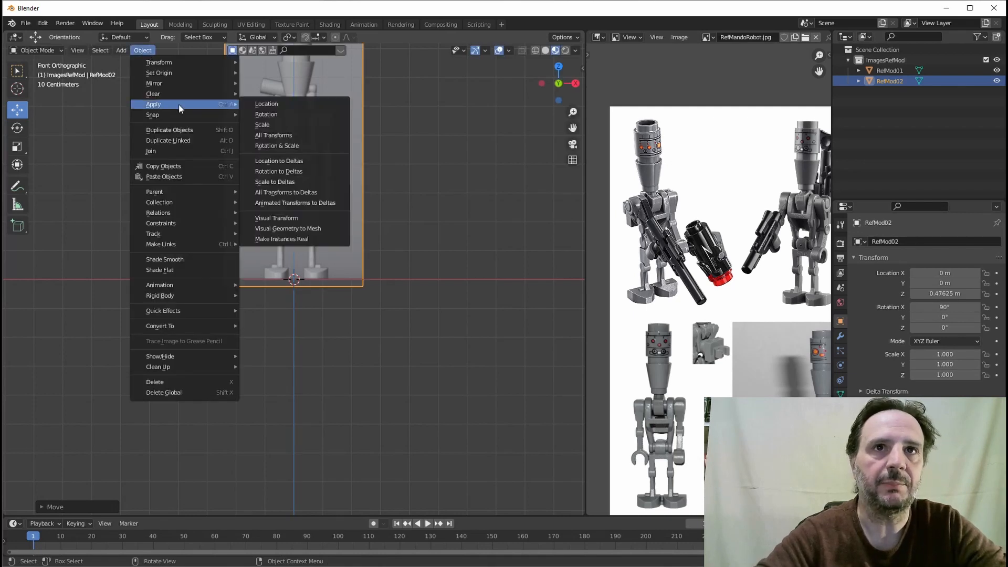
{"action": "left_click", "coordinate": [279, 132]}
Step: Examine from several angles how the RefMod01 and RefMod02 image planes cross at the origin
{"action": "middle_click_drag", "start_coordinate": [319, 299], "coordinate": [236, 325]}
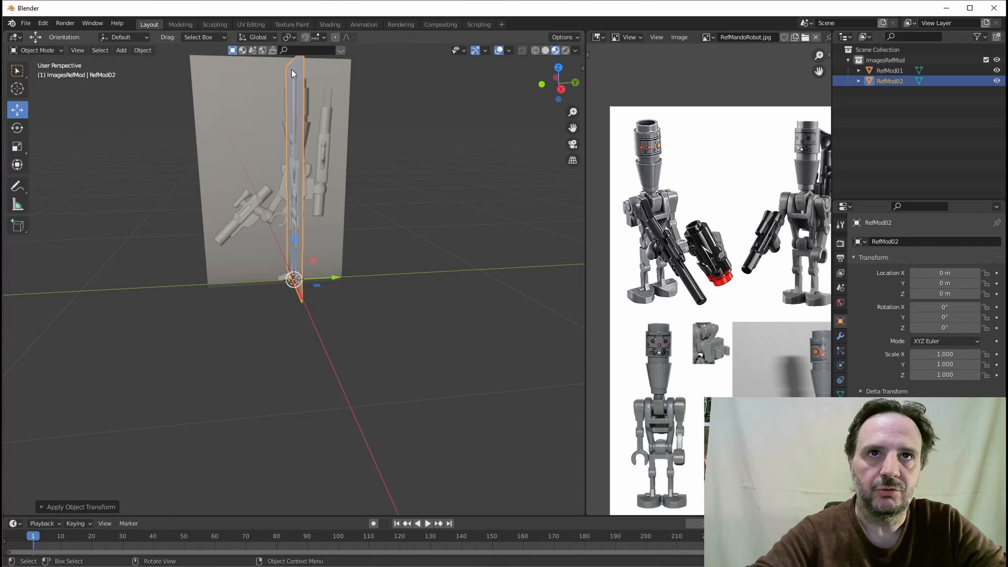
{"action": "middle_click_drag", "start_coordinate": [292, 70], "coordinate": [308, 157]}
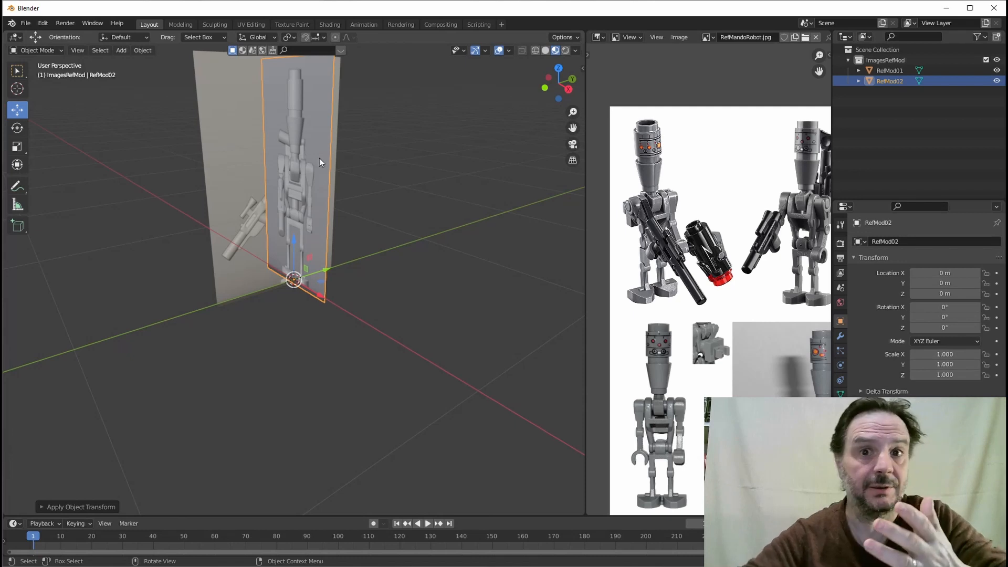
{"action": "scroll", "coordinate": [316, 166], "scroll_direction": "up", "scroll_amount": 1}
{"action": "middle_click_drag", "start_coordinate": [316, 165], "coordinate": [333, 245]}
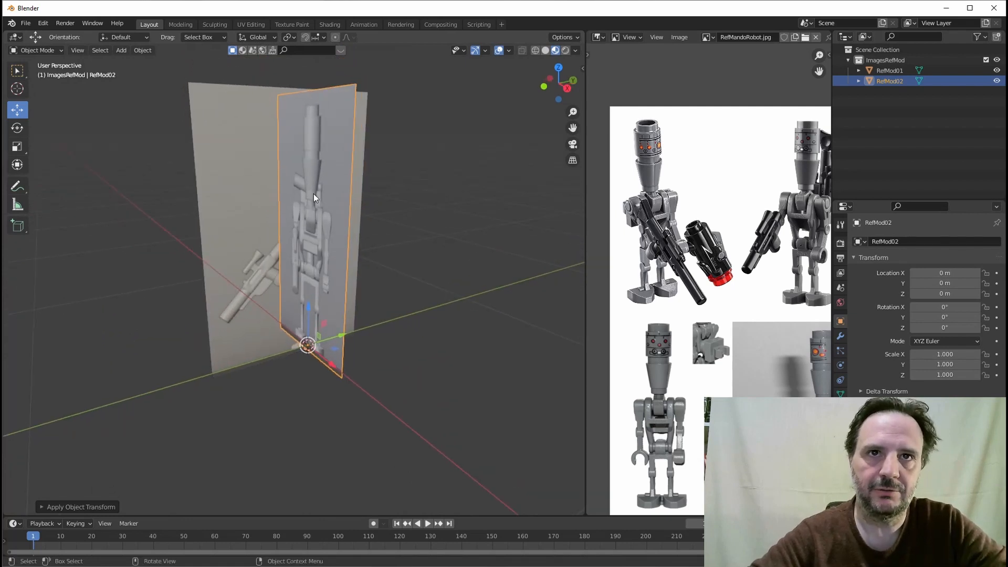
{"action": "middle_click_drag", "start_coordinate": [258, 220], "coordinate": [283, 226]}
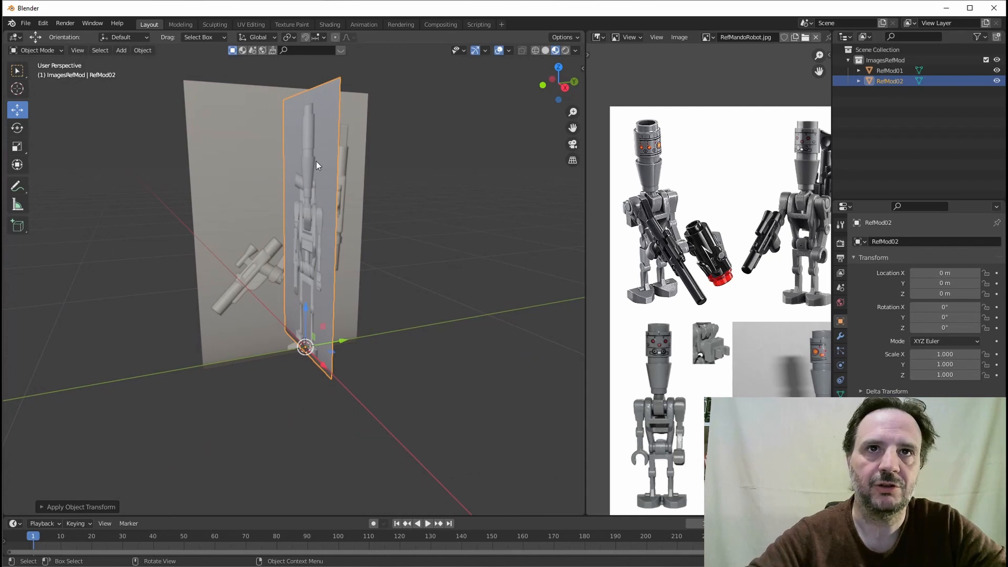
{"action": "middle_click_drag", "start_coordinate": [315, 130], "coordinate": [266, 303]}
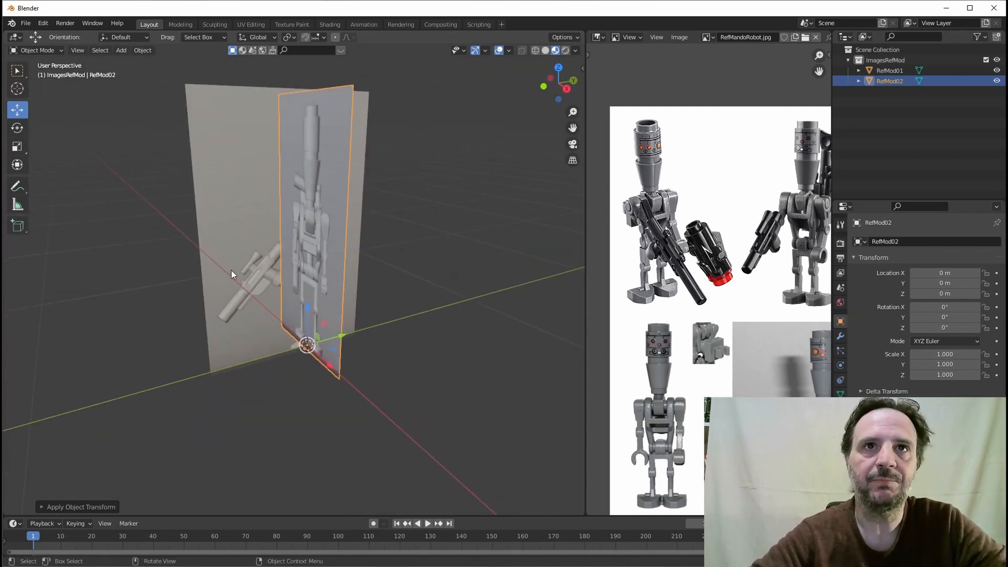
Step: Switch to the Shading workspace with RefMod02 selected to show its material nodes beneath a close view of the planes
{"action": "left_click", "coordinate": [335, 24]}
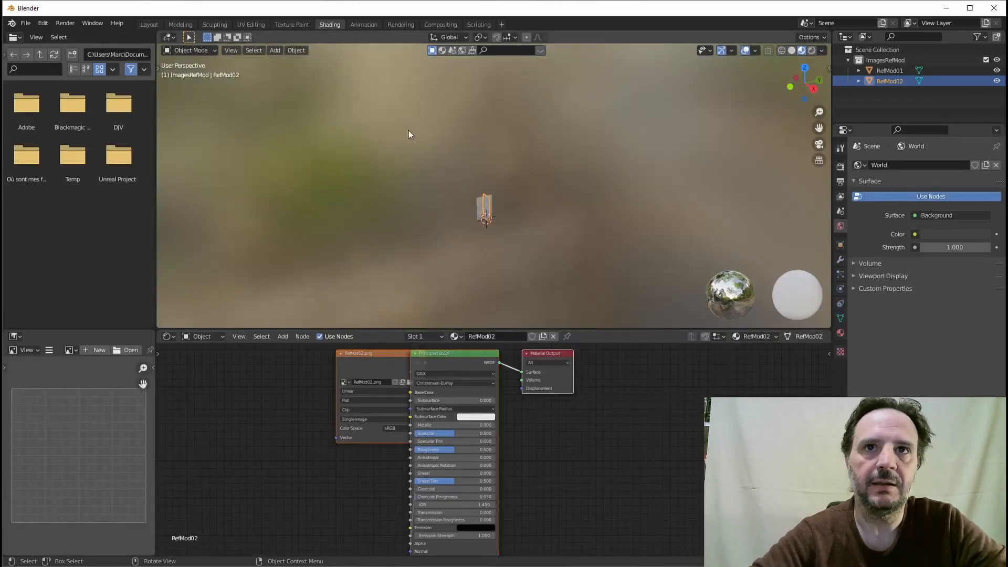
{"action": "scroll", "coordinate": [462, 225], "scroll_direction": "up", "scroll_amount": 6}
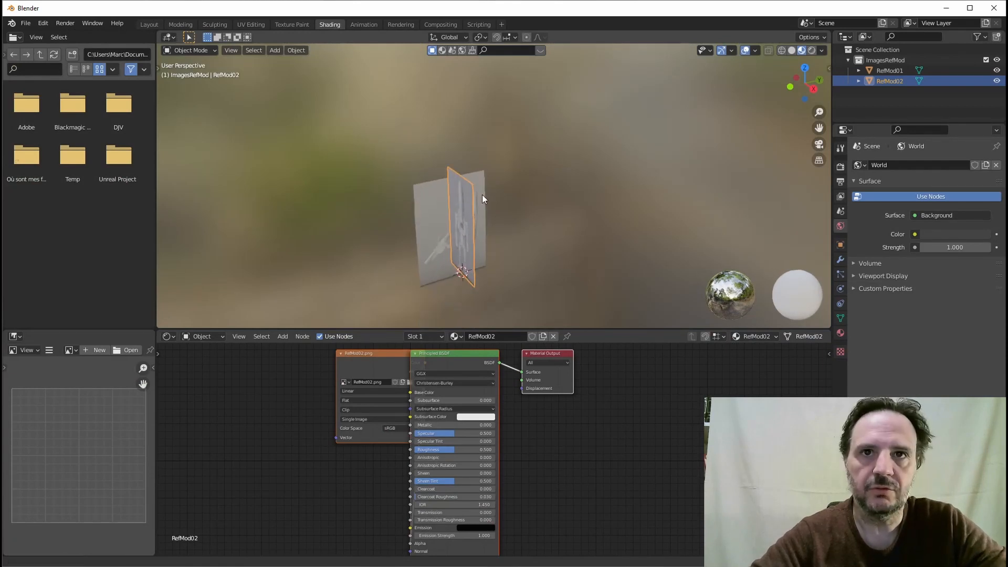
{"action": "scroll", "coordinate": [432, 207], "scroll_direction": "up", "scroll_amount": 3}
{"action": "middle_click_drag", "start_coordinate": [433, 207], "coordinate": [487, 244]}
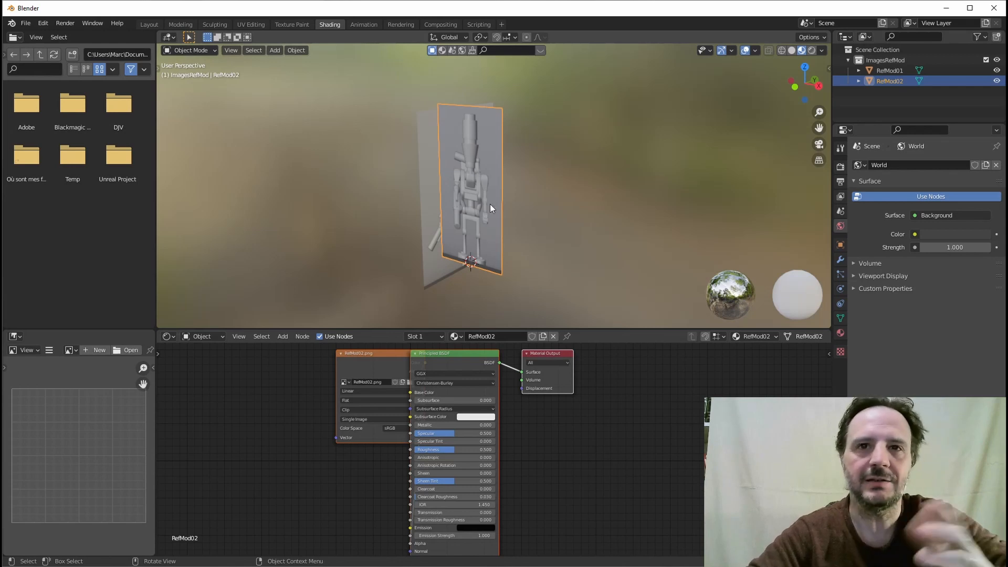
Step: Separate the overlapping image texture, Principled BSDF and Material Output nodes of the RefMod02 material
{"action": "left_click_drag", "start_coordinate": [362, 359], "coordinate": [255, 361]}
{"action": "mouse_move", "coordinate": [445, 363]}
{"action": "left_mouse_down"}
{"action": "mouse_move", "coordinate": [429, 360]}
{"action": "mouse_move", "coordinate": [441, 351]}
{"action": "mouse_move", "coordinate": [430, 356]}
{"action": "left_mouse_up"}
{"action": "middle_click_drag", "start_coordinate": [517, 394], "coordinate": [538, 441]}
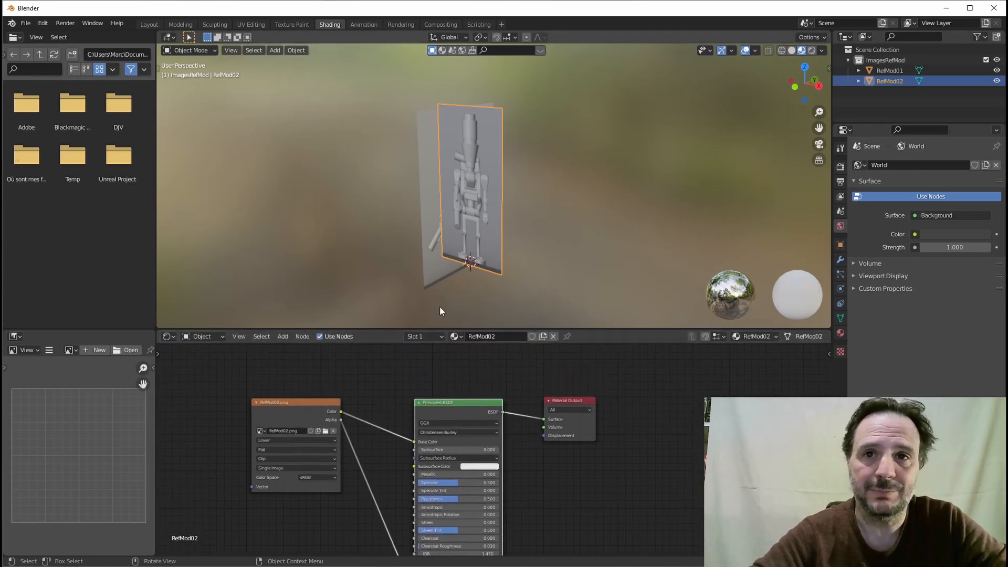
{"action": "left_click_drag", "start_coordinate": [563, 406], "coordinate": [572, 399]}
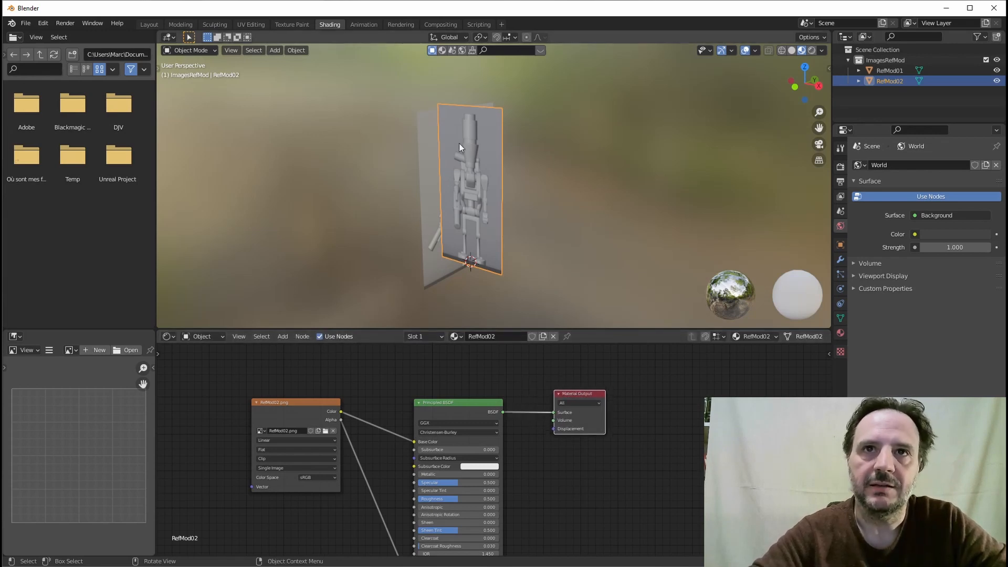
{"action": "mouse_move", "coordinate": [477, 147]}
{"action": "middle_mouse_down"}
{"action": "mouse_move", "coordinate": [465, 155]}
{"action": "mouse_move", "coordinate": [468, 134]}
{"action": "middle_mouse_up"}
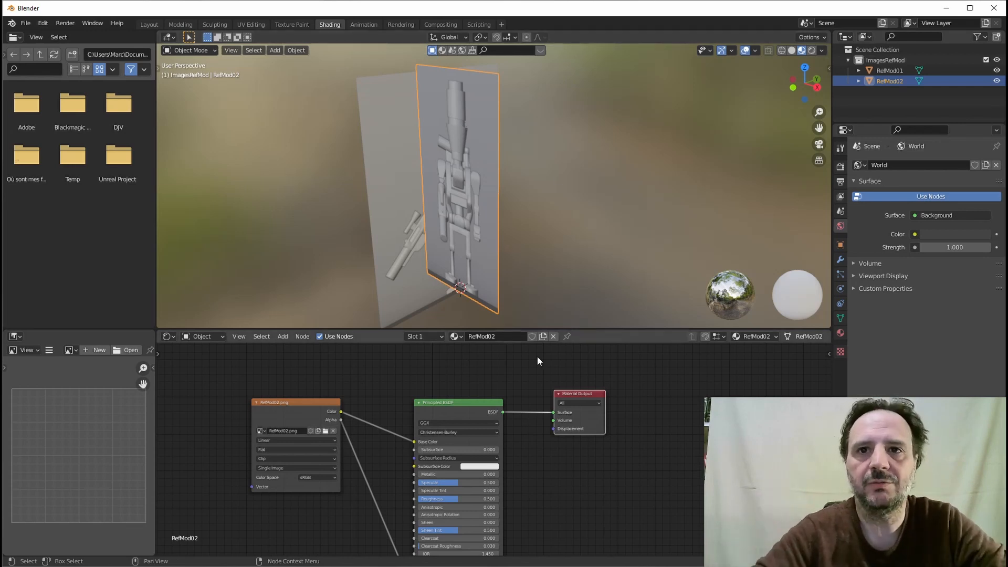
{"action": "left_click_drag", "start_coordinate": [572, 397], "coordinate": [591, 396]}
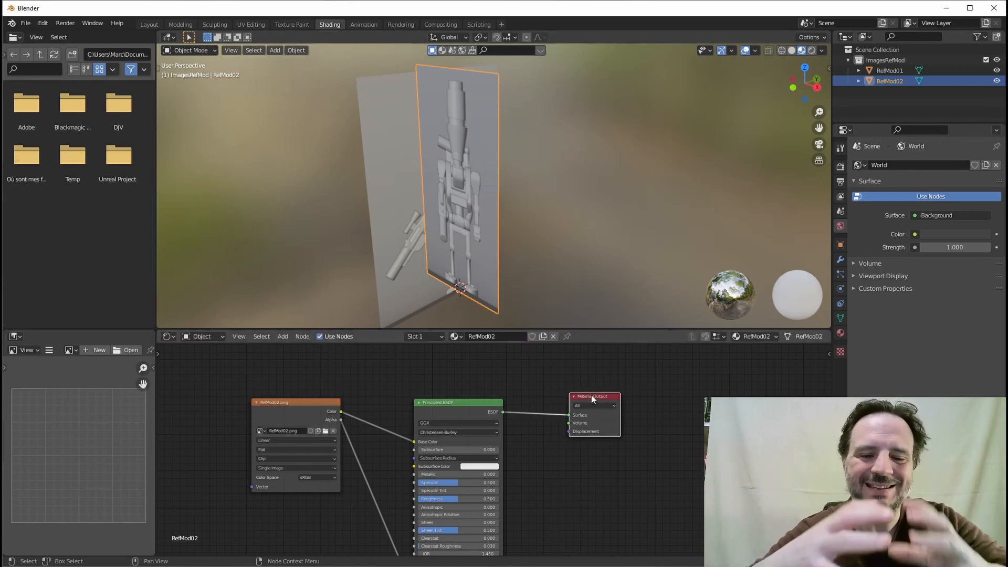
{"action": "left_click_drag", "start_coordinate": [436, 402], "coordinate": [444, 383]}
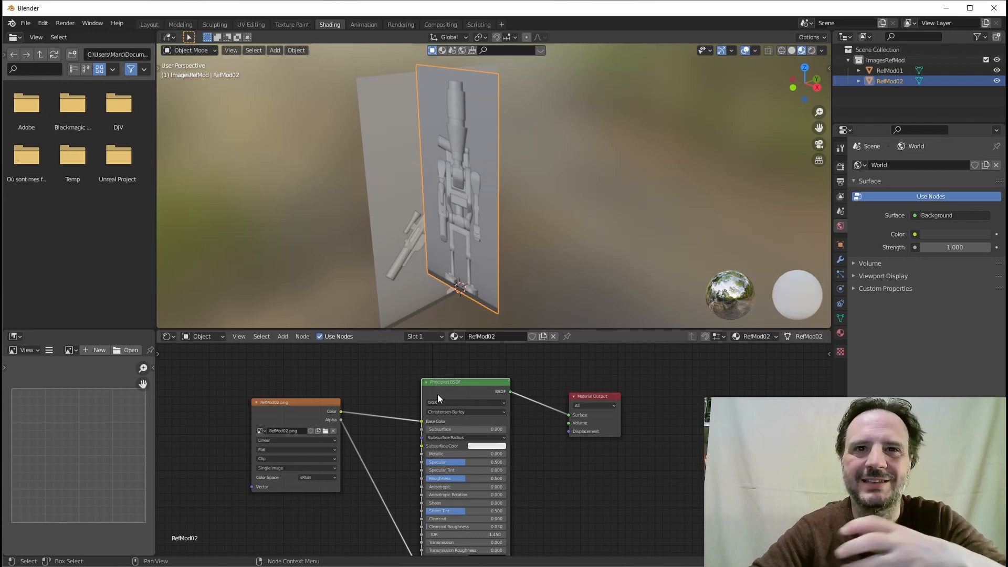
{"action": "left_click_drag", "start_coordinate": [293, 400], "coordinate": [252, 385]}
{"action": "middle_click_drag", "start_coordinate": [314, 409], "coordinate": [373, 406]}
{"action": "left_click_drag", "start_coordinate": [306, 384], "coordinate": [299, 387]}
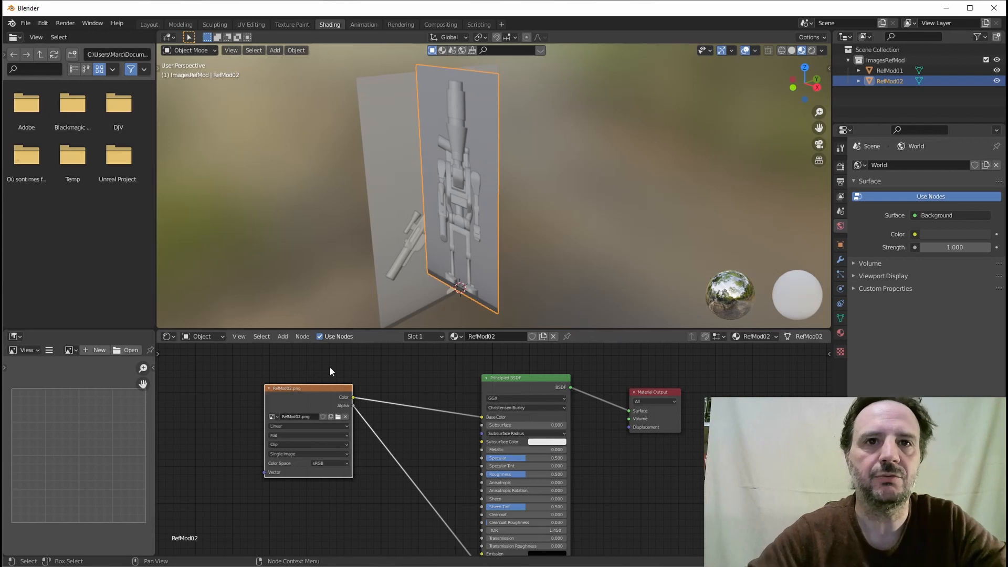
Step: Adjust the spacing of the RefMod02 material nodes so the Color and Alpha links can be followed to the Principled BSDF
{"action": "middle_click_drag", "start_coordinate": [320, 384], "coordinate": [343, 353]}
{"action": "scroll", "coordinate": [355, 380], "scroll_direction": "down", "scroll_amount": 2}
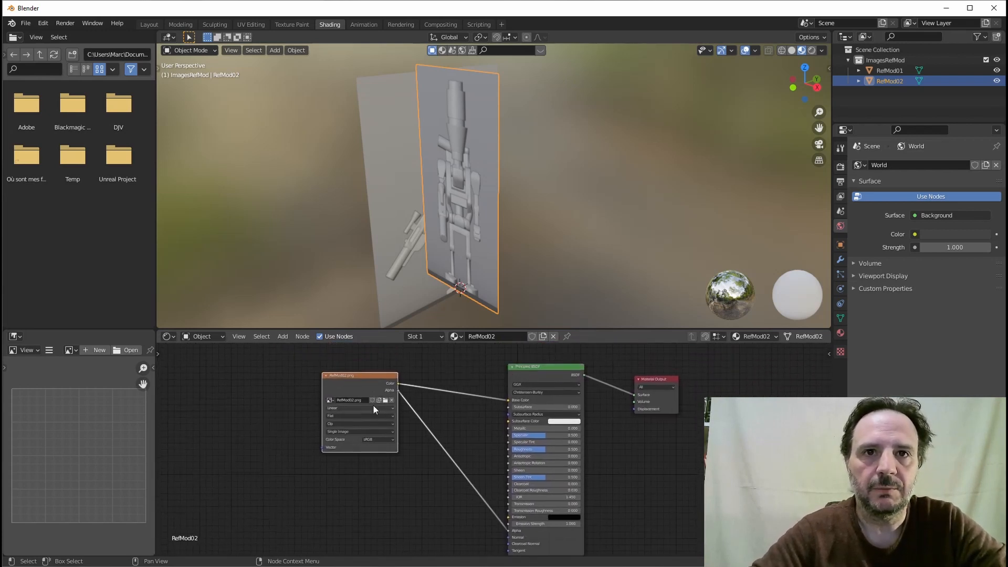
{"action": "left_click_drag", "start_coordinate": [354, 376], "coordinate": [349, 377]}
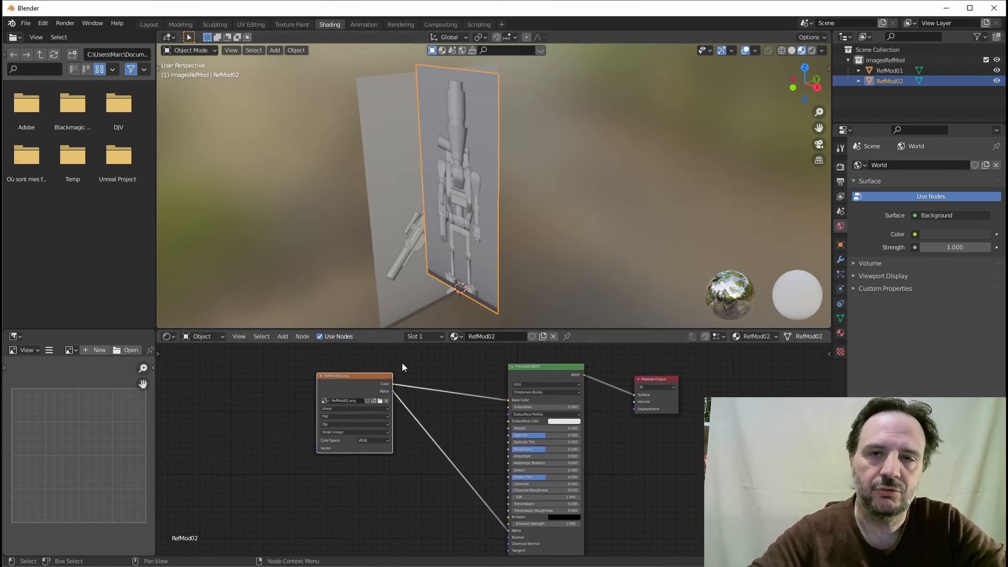
{"action": "left_click_drag", "start_coordinate": [534, 371], "coordinate": [494, 367]}
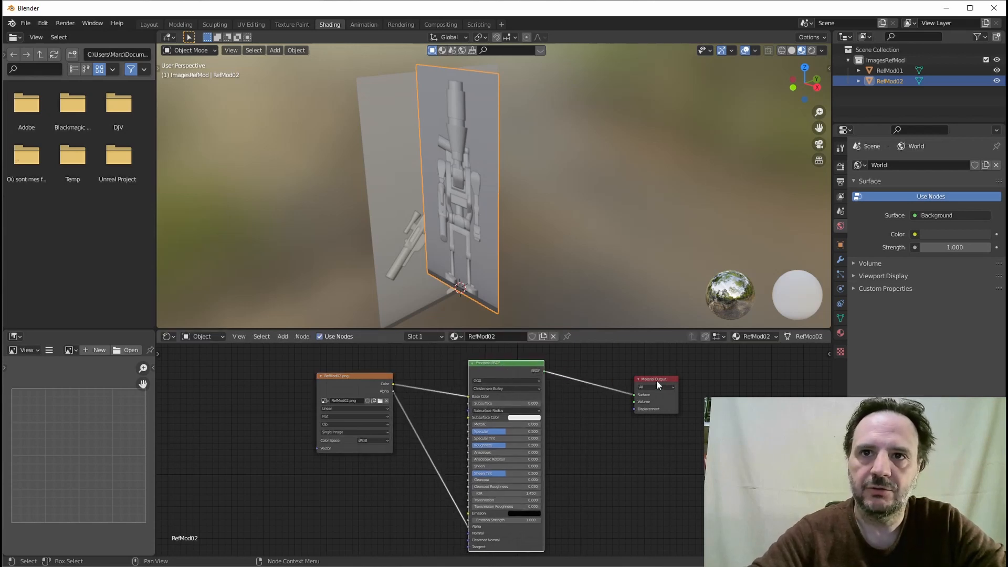
{"action": "left_click_drag", "start_coordinate": [650, 388], "coordinate": [646, 368]}
{"action": "middle_click_drag", "start_coordinate": [446, 428], "coordinate": [518, 404]}
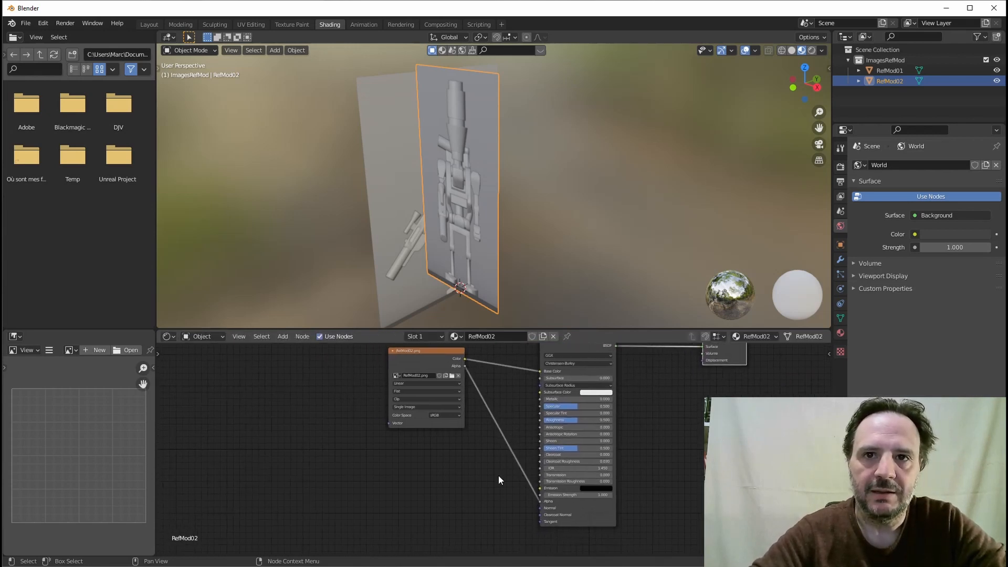
{"action": "scroll", "coordinate": [497, 476], "scroll_direction": "up", "scroll_amount": 1}
{"action": "scroll", "coordinate": [496, 470], "scroll_direction": "down", "scroll_amount": 1}
{"action": "middle_click_drag", "start_coordinate": [445, 405], "coordinate": [440, 428]}
{"action": "left_click_drag", "start_coordinate": [408, 383], "coordinate": [399, 380]}
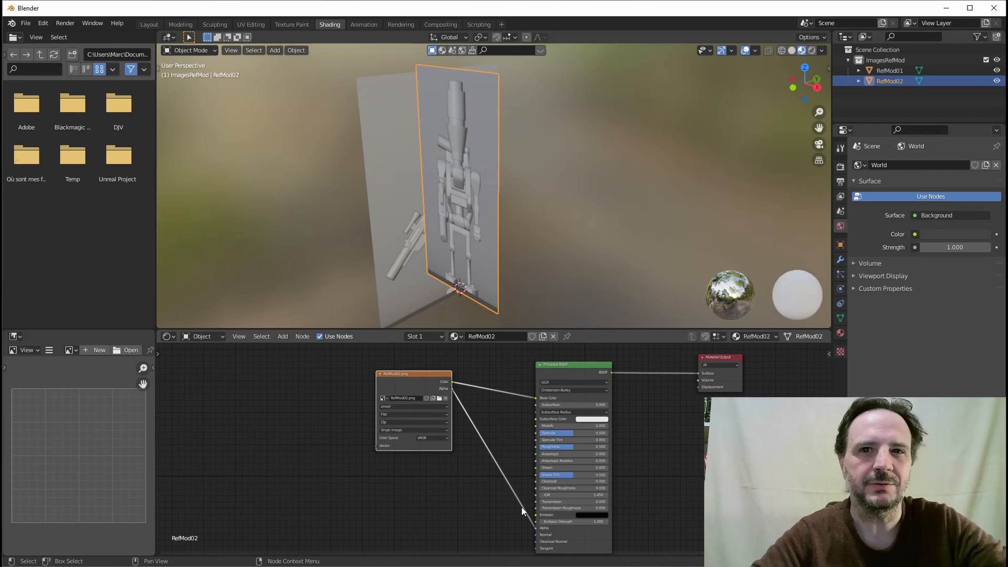
{"action": "left_click_drag", "start_coordinate": [417, 373], "coordinate": [395, 366]}
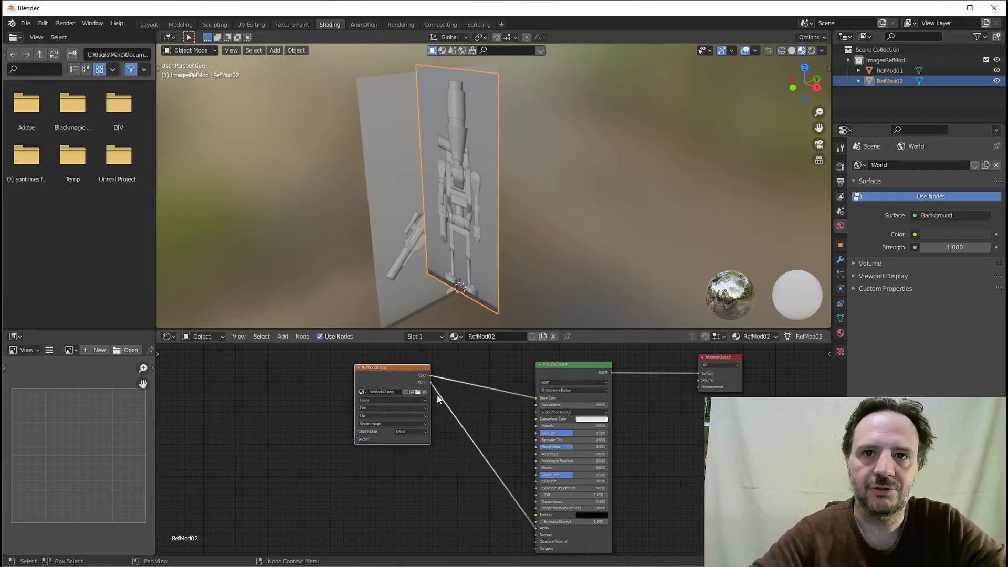
{"action": "left_click_drag", "start_coordinate": [557, 366], "coordinate": [539, 353]}
Step: Disconnect the image texture's Alpha from the RefMod02 Principled BSDF and lower its Alpha to about 0.573
{"action": "middle_click_drag", "start_coordinate": [496, 455], "coordinate": [512, 433]}
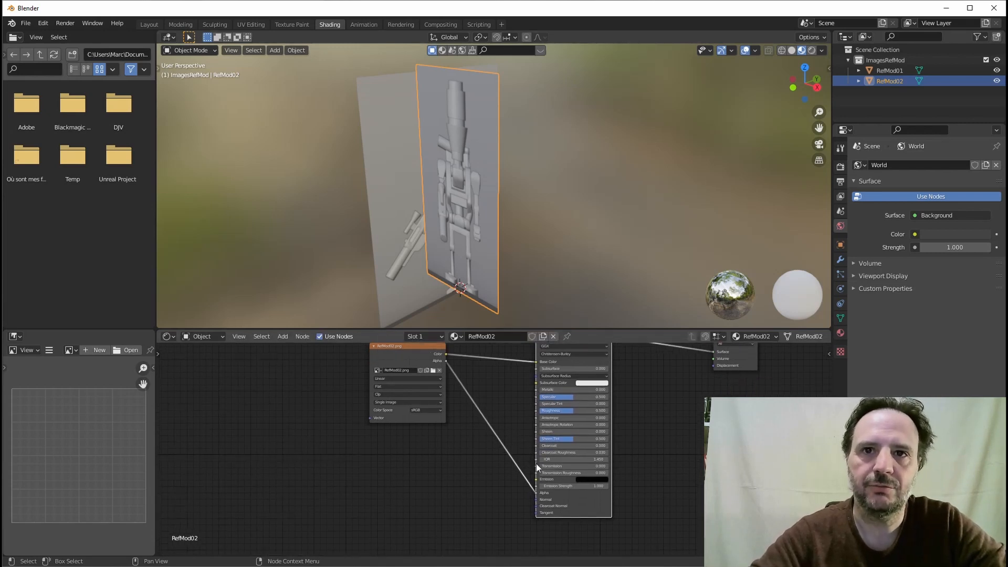
{"action": "left_click_drag", "start_coordinate": [535, 493], "coordinate": [484, 386]}
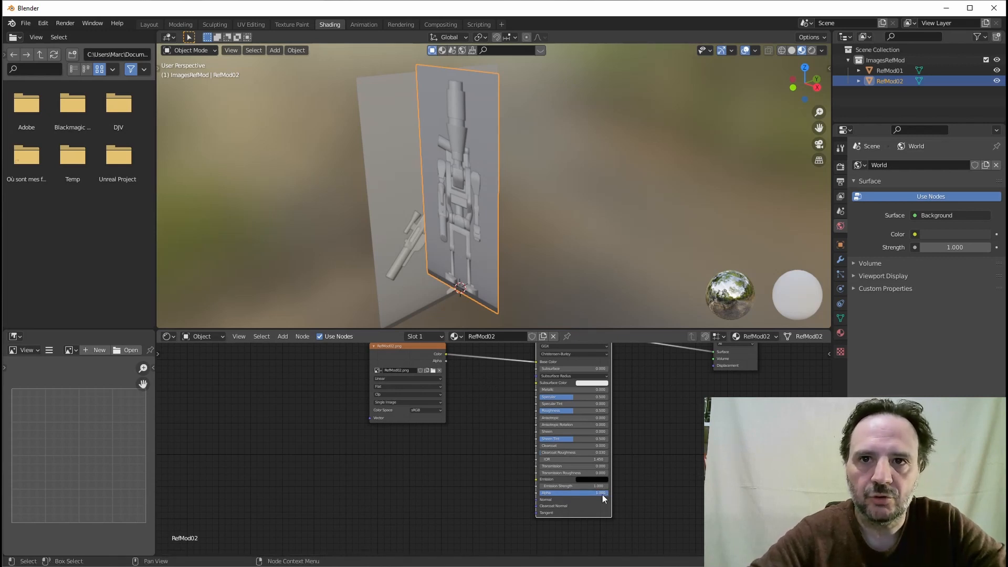
{"action": "left_click_drag", "start_coordinate": [602, 494], "coordinate": [559, 494]}
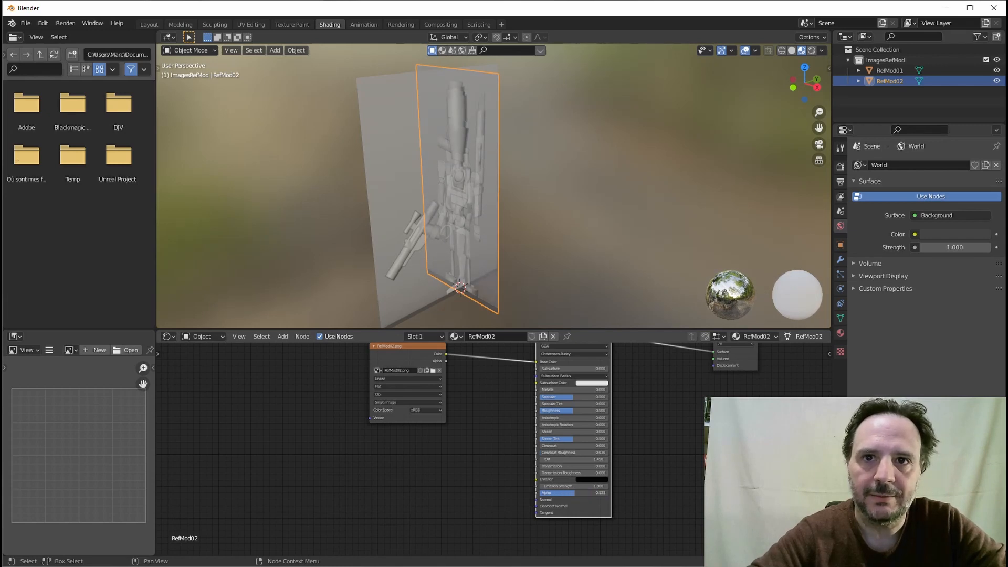
{"action": "left_click_drag", "start_coordinate": [403, 351], "coordinate": [381, 351]}
{"action": "left_click_drag", "start_coordinate": [572, 494], "coordinate": [577, 494]}
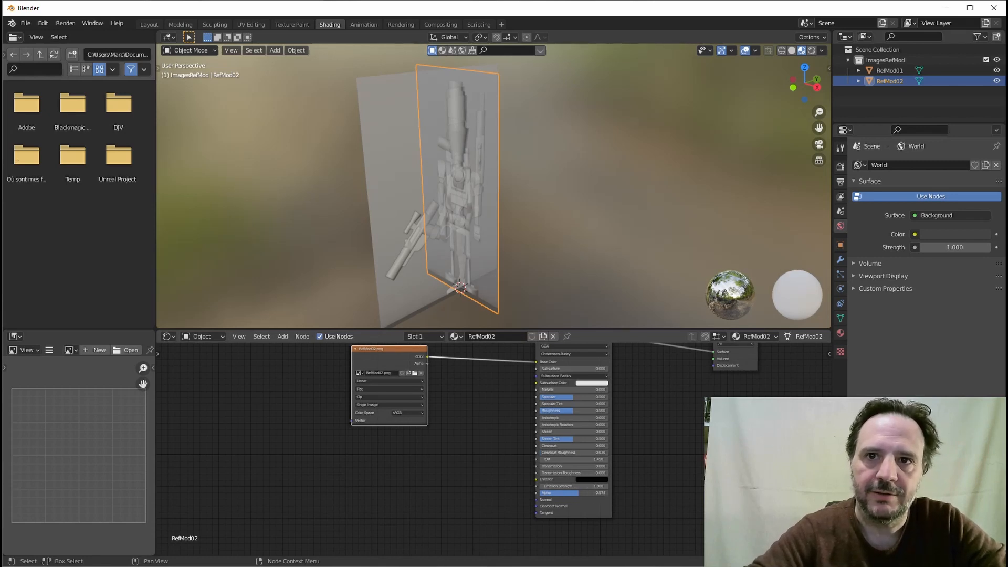
Step: Enter a rounded fractional Alpha value on the Principled BSDF node of the RefMod02 material
{"action": "scroll", "coordinate": [596, 506], "scroll_direction": "up", "scroll_amount": 4}
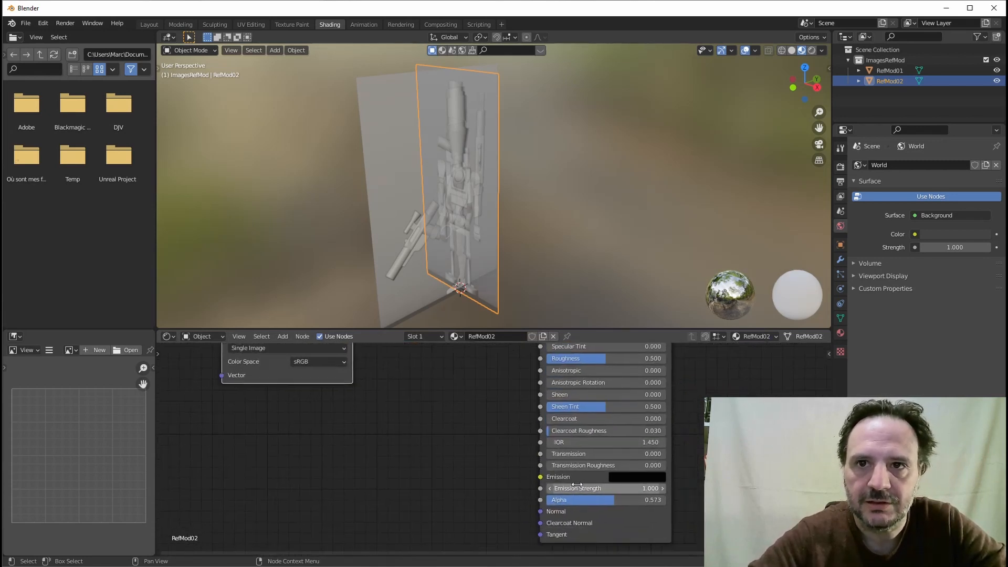
{"action": "scroll", "coordinate": [551, 489], "scroll_direction": "up", "scroll_amount": 3}
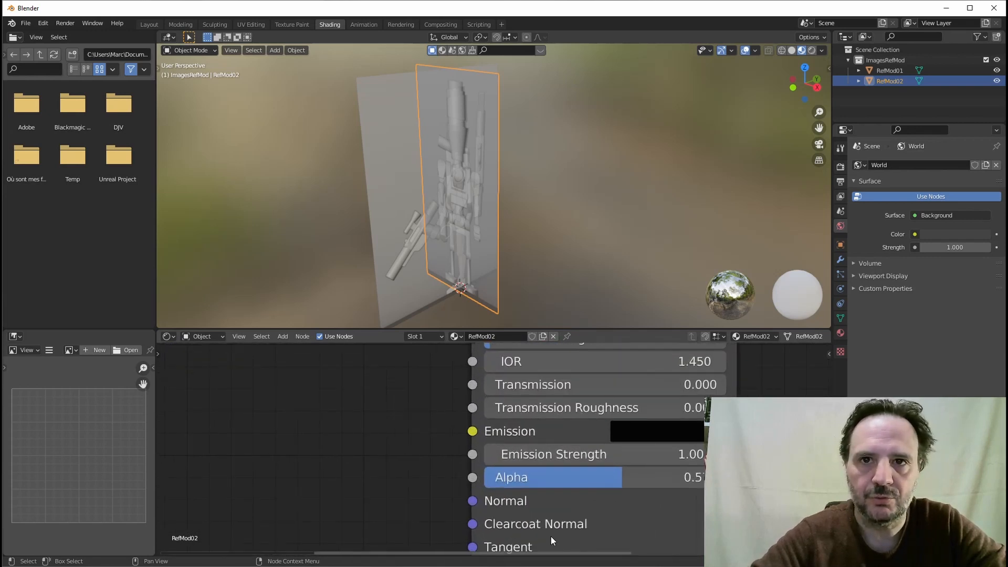
{"action": "scroll", "coordinate": [550, 536], "scroll_direction": "down", "scroll_amount": 3}
{"action": "scroll", "coordinate": [556, 509], "scroll_direction": "down", "scroll_amount": 5}
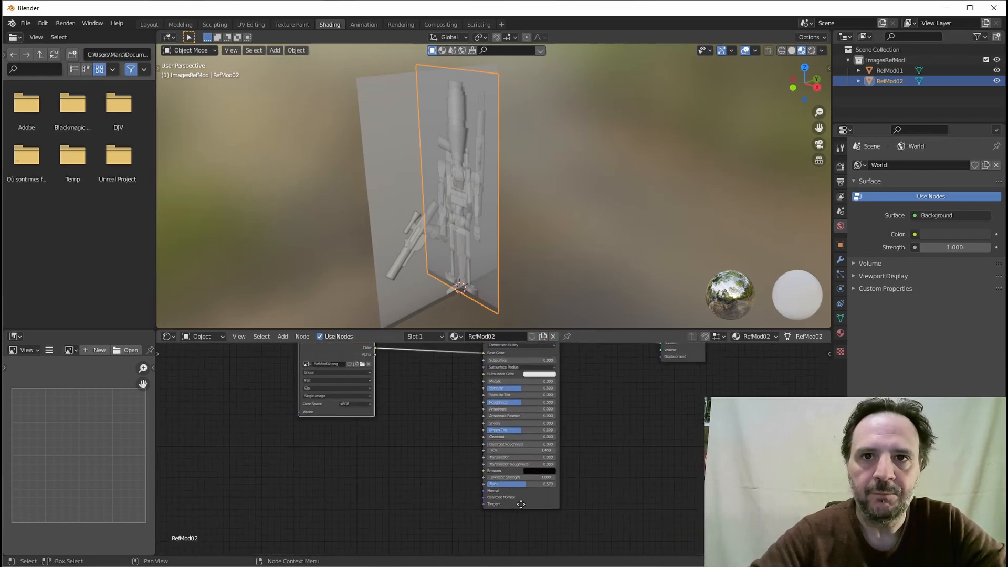
{"action": "scroll", "coordinate": [493, 483], "scroll_direction": "up", "scroll_amount": 1}
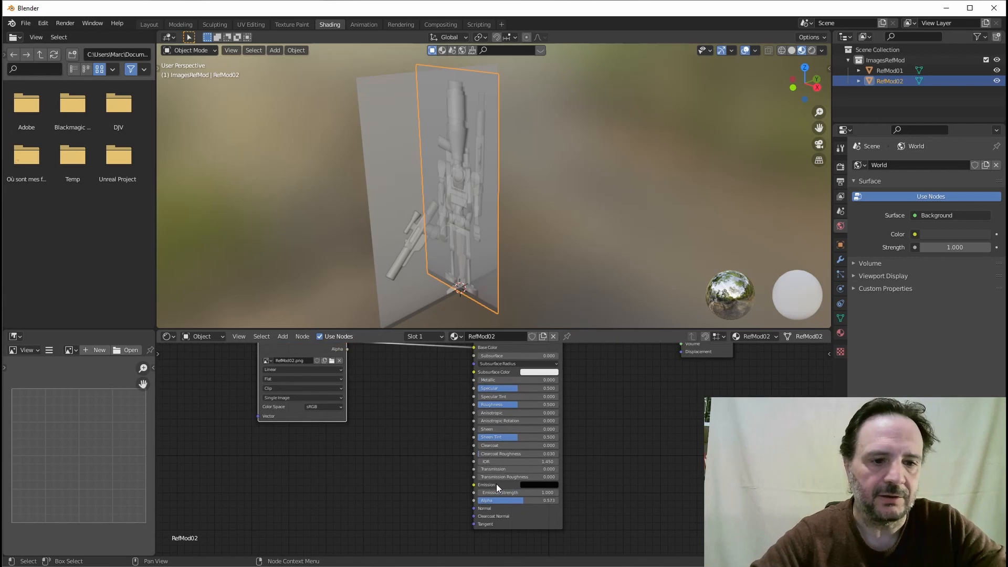
{"action": "middle_click_drag", "start_coordinate": [496, 475], "coordinate": [538, 472]}
{"action": "scroll", "coordinate": [600, 520], "scroll_direction": "up", "scroll_amount": 1}
{"action": "middle_click_drag", "start_coordinate": [600, 520], "coordinate": [587, 488]}
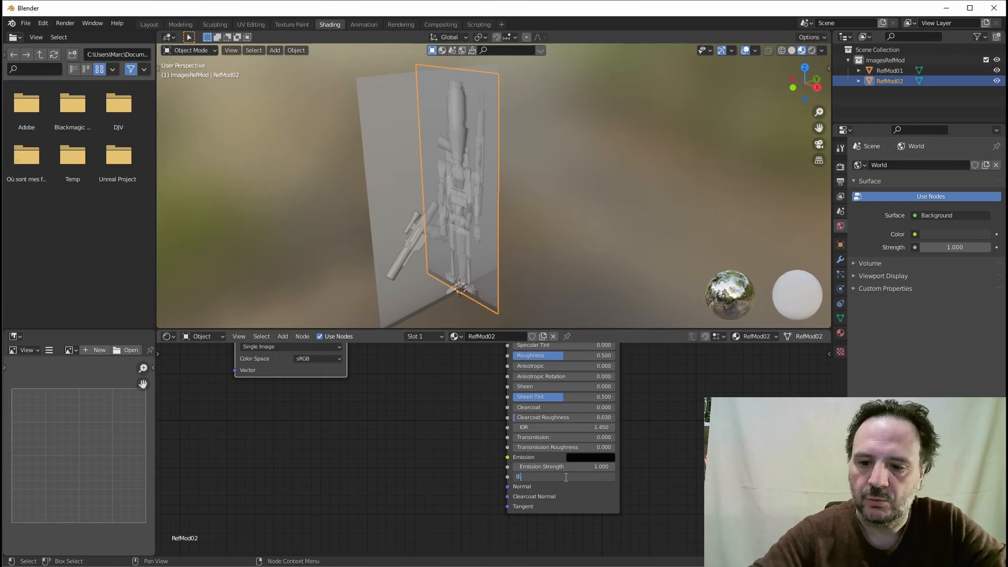
Step: Separate the overlapping image texture and Principled BSDF nodes in the RefMod01 plane's material
{"action": "left_click", "coordinate": [408, 244]}
{"action": "scroll", "coordinate": [510, 452], "scroll_direction": "down", "scroll_amount": 3}
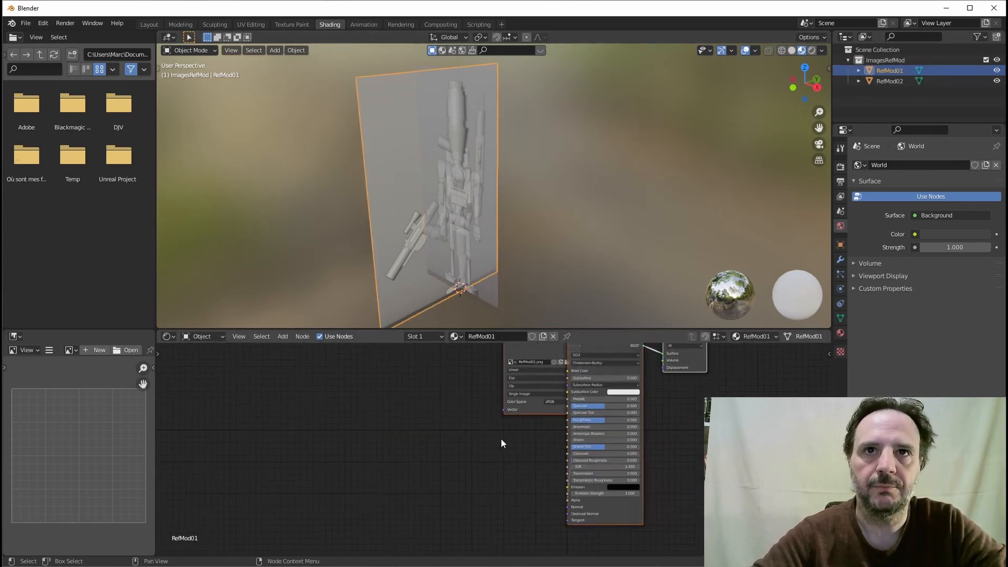
{"action": "middle_click_drag", "start_coordinate": [447, 403], "coordinate": [432, 416]}
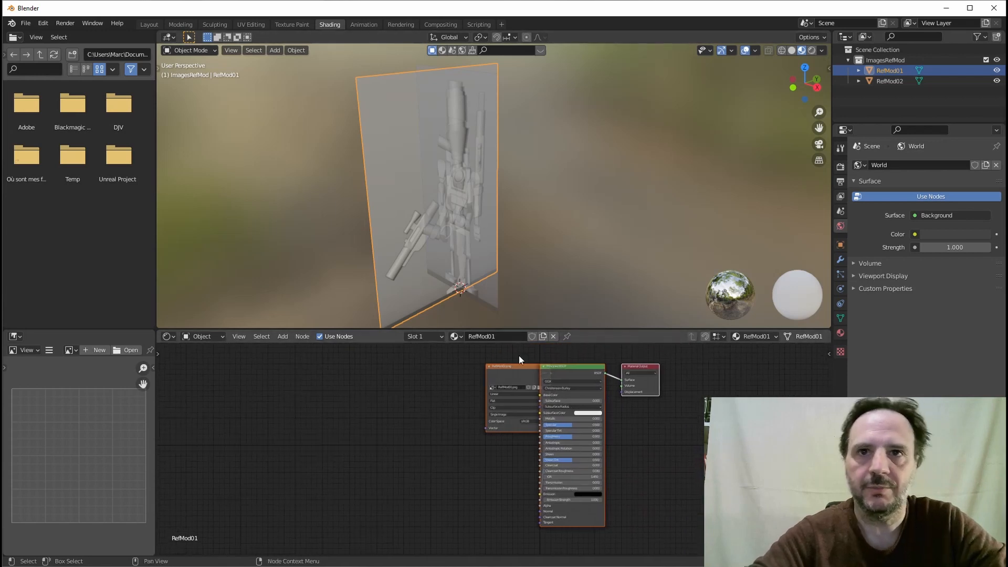
{"action": "middle_click_drag", "start_coordinate": [501, 362], "coordinate": [480, 358]}
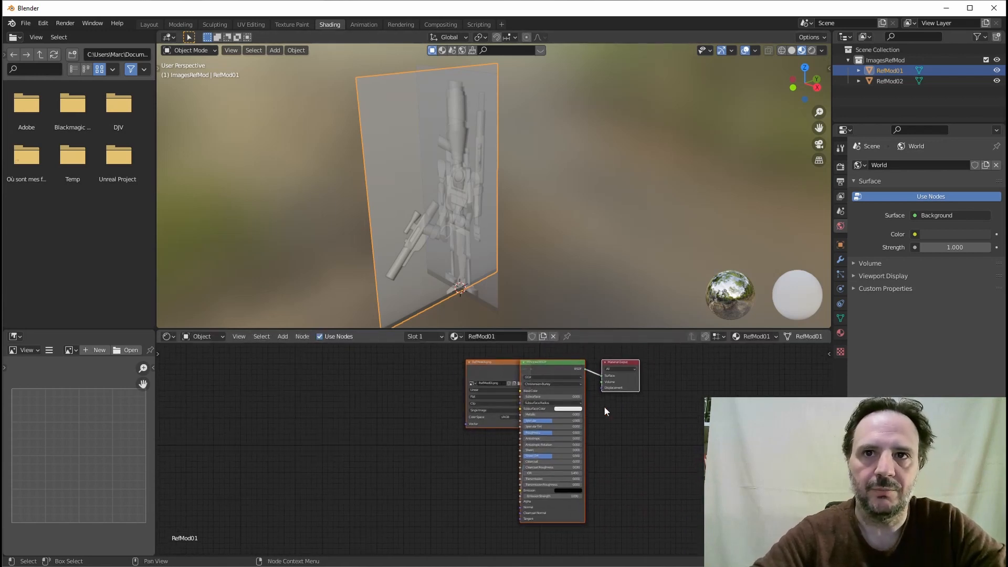
{"action": "left_click_drag", "start_coordinate": [481, 362], "coordinate": [371, 367]}
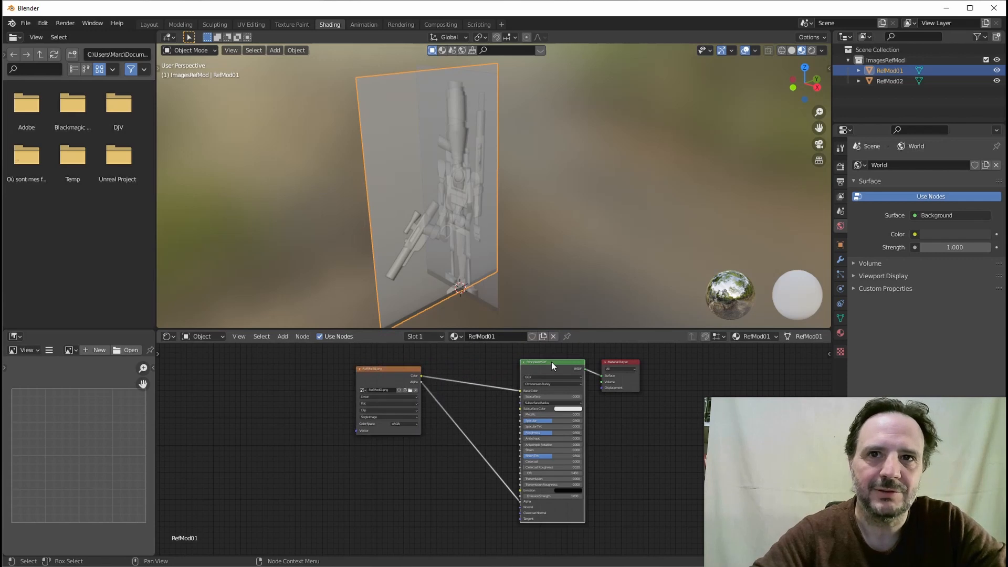
{"action": "left_click_drag", "start_coordinate": [552, 362], "coordinate": [521, 361]}
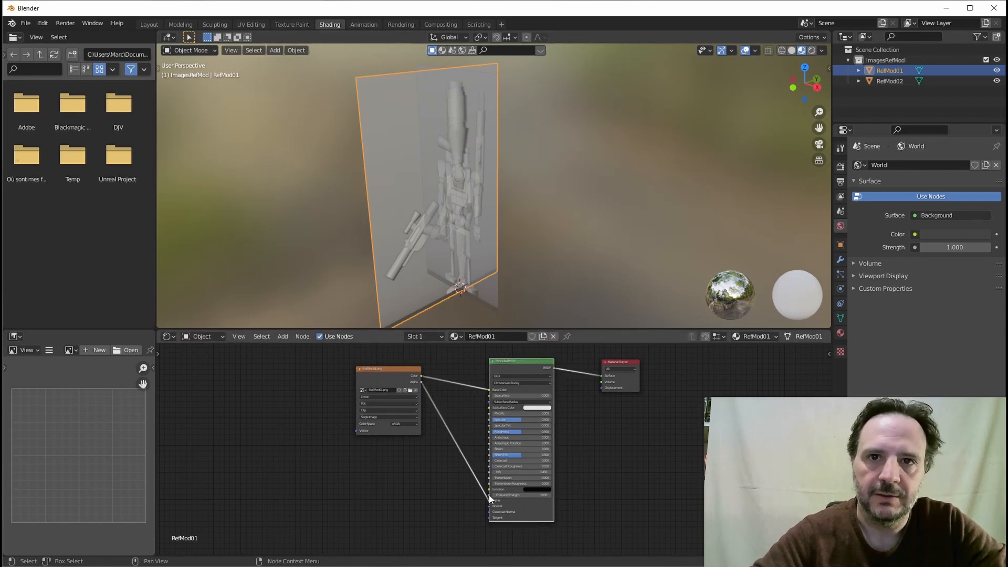
Step: Disconnect the image texture's Alpha from the RefMod01 Principled BSDF and set its Alpha to 0.500
{"action": "mouse_move", "coordinate": [487, 500]}
{"action": "left_mouse_down"}
{"action": "mouse_move", "coordinate": [455, 499]}
{"action": "mouse_move", "coordinate": [489, 498]}
{"action": "left_mouse_up"}
{"action": "scroll", "coordinate": [489, 509], "scroll_direction": "up", "scroll_amount": 3}
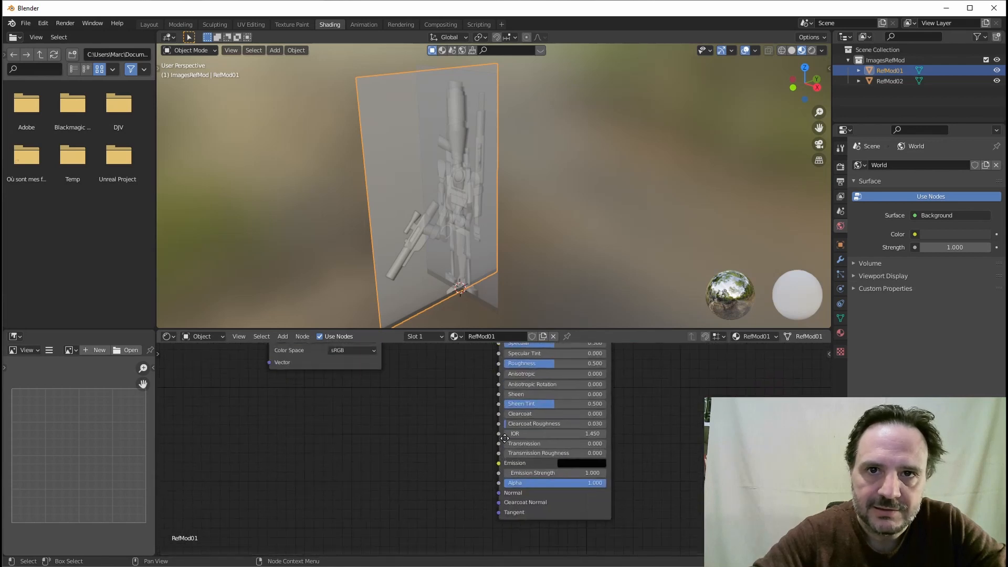
{"action": "scroll", "coordinate": [465, 486], "scroll_direction": "down", "scroll_amount": 2}
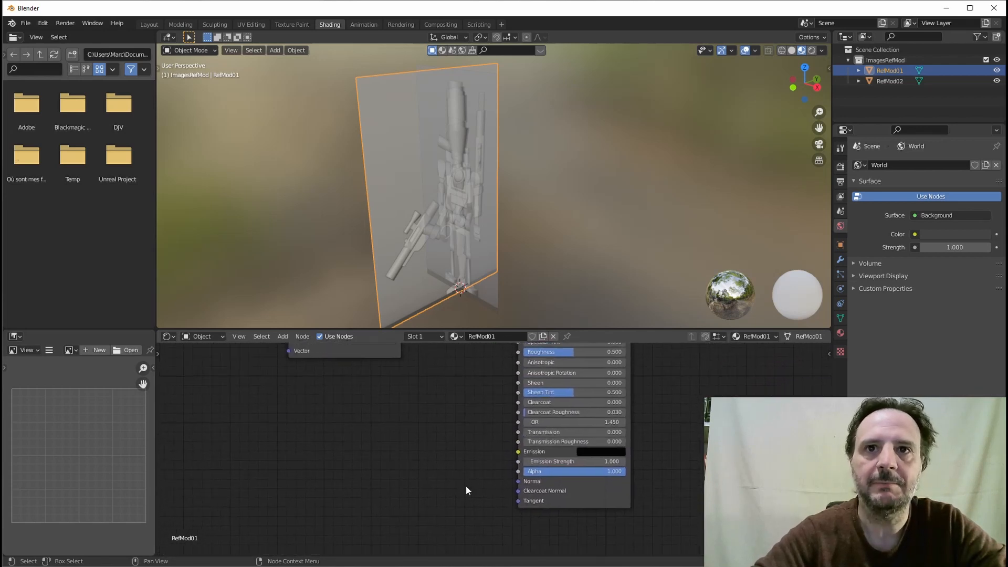
{"action": "scroll", "coordinate": [466, 479], "scroll_direction": "down", "scroll_amount": 1}
{"action": "left_click_drag", "start_coordinate": [587, 466], "coordinate": [529, 466]}
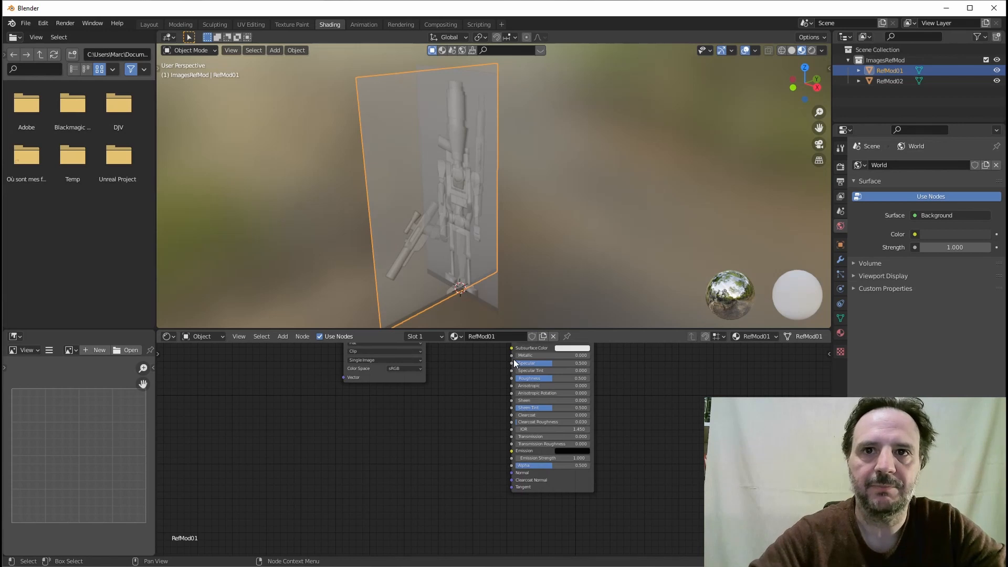
{"action": "middle_click_drag", "start_coordinate": [454, 228], "coordinate": [549, 195]}
{"action": "scroll", "coordinate": [457, 178], "scroll_direction": "up", "scroll_amount": 5}
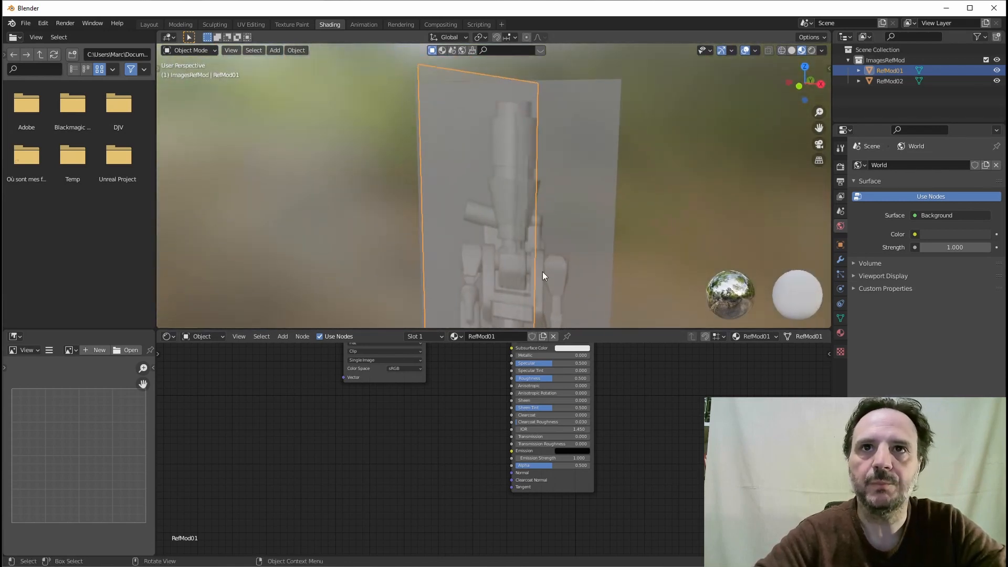
Step: Return to the Layout workspace and scale the RefMod02 plane down uniformly to about 0.971
{"action": "left_click", "coordinate": [151, 24]}
{"action": "mouse_move", "coordinate": [367, 235]}
{"action": "middle_mouse_down"}
{"action": "mouse_move", "coordinate": [338, 234]}
{"action": "mouse_move", "coordinate": [369, 234]}
{"action": "mouse_move", "coordinate": [335, 198]}
{"action": "mouse_move", "coordinate": [353, 264]}
{"action": "mouse_move", "coordinate": [342, 260]}
{"action": "middle_mouse_up"}
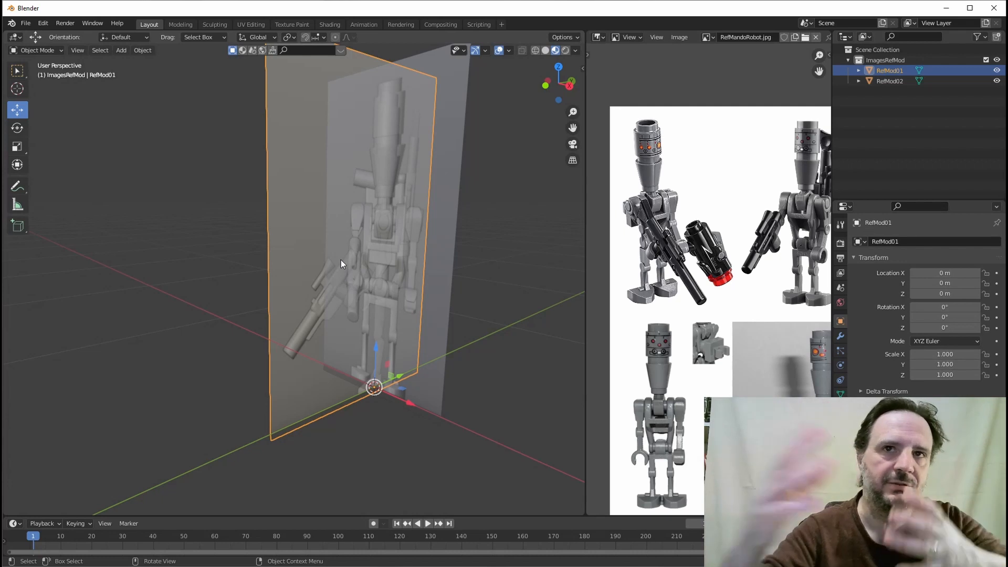
{"action": "middle_click_drag", "start_coordinate": [370, 228], "coordinate": [338, 252]}
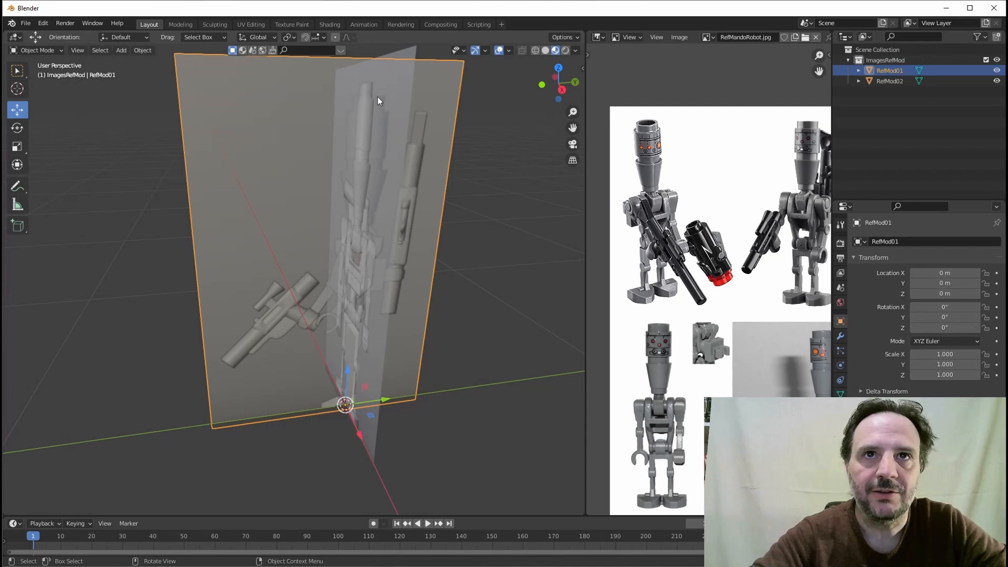
{"action": "middle_click_drag", "start_coordinate": [371, 186], "coordinate": [373, 192]}
{"action": "left_click", "coordinate": [416, 51]}
{"action": "middle_click_drag", "start_coordinate": [410, 61], "coordinate": [380, 107]}
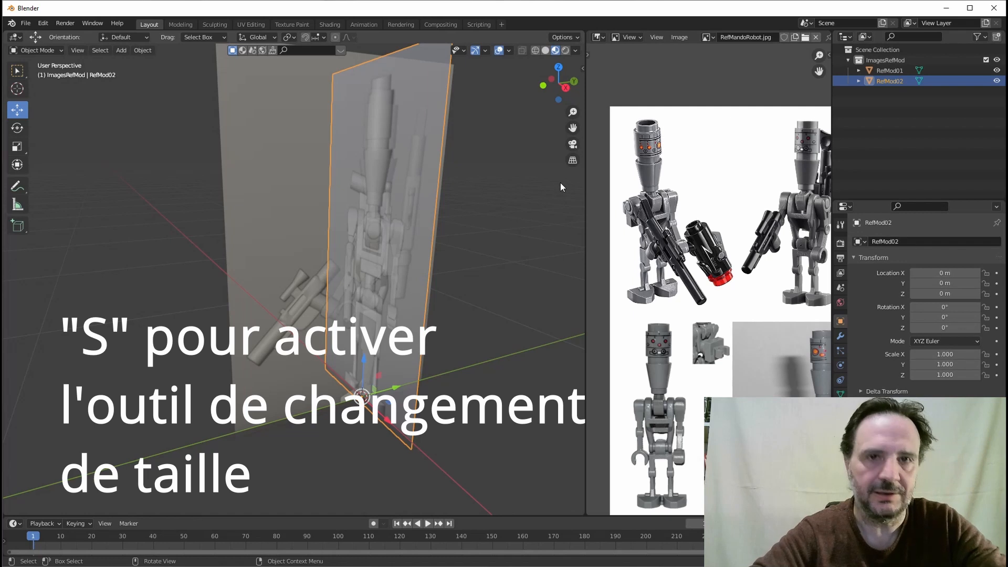
{"action": "key", "text": "s"}
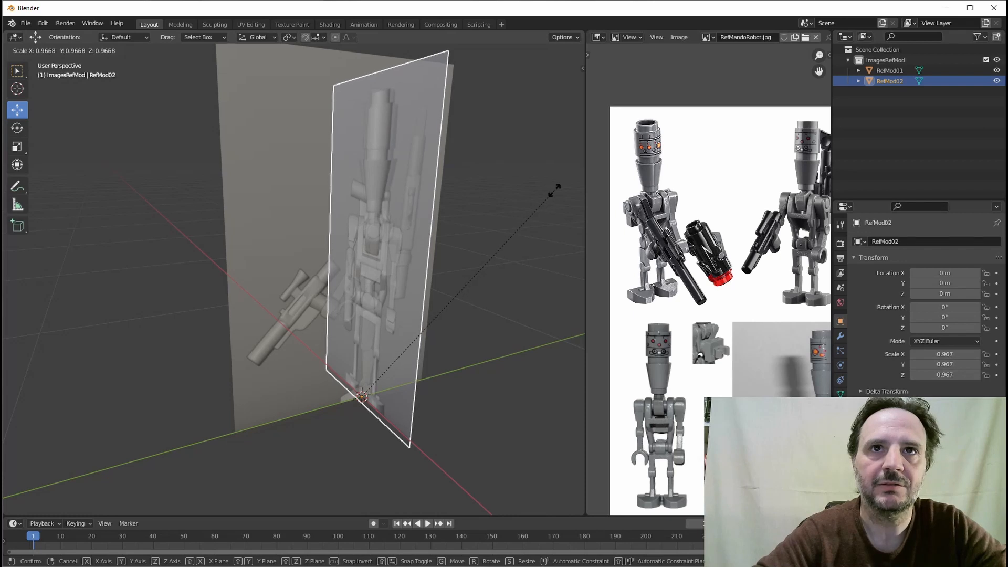
{"action": "left_click", "coordinate": [555, 191]}
Step: Compare the robot's size on both reference planes and apply all transforms to RefMod02
{"action": "middle_click_drag", "start_coordinate": [487, 203], "coordinate": [547, 200]}
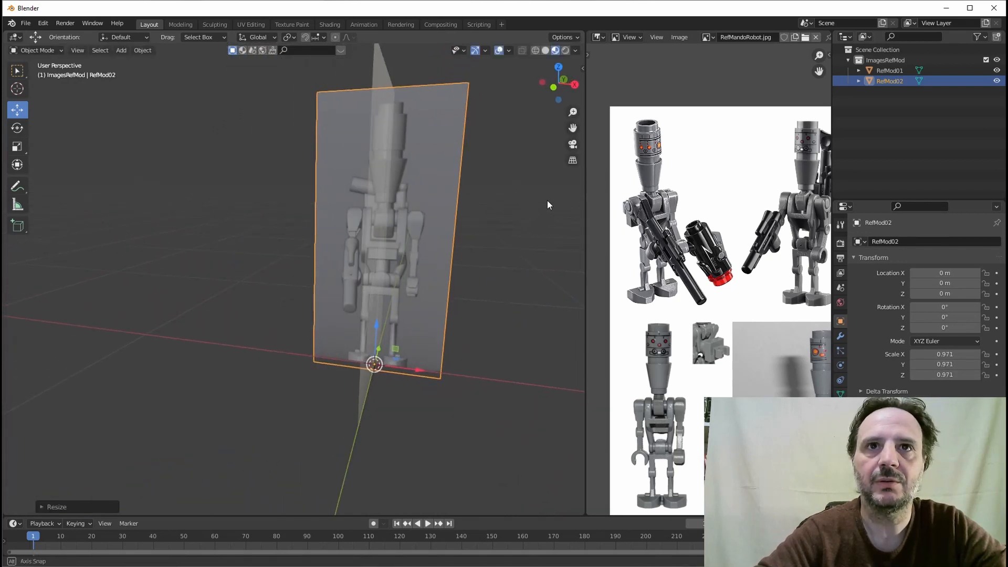
{"action": "scroll", "coordinate": [483, 195], "scroll_direction": "up", "scroll_amount": 2}
{"action": "middle_click_drag", "start_coordinate": [489, 186], "coordinate": [362, 281], "text": "shift"}
{"action": "scroll", "coordinate": [365, 261], "scroll_direction": "up", "scroll_amount": 2}
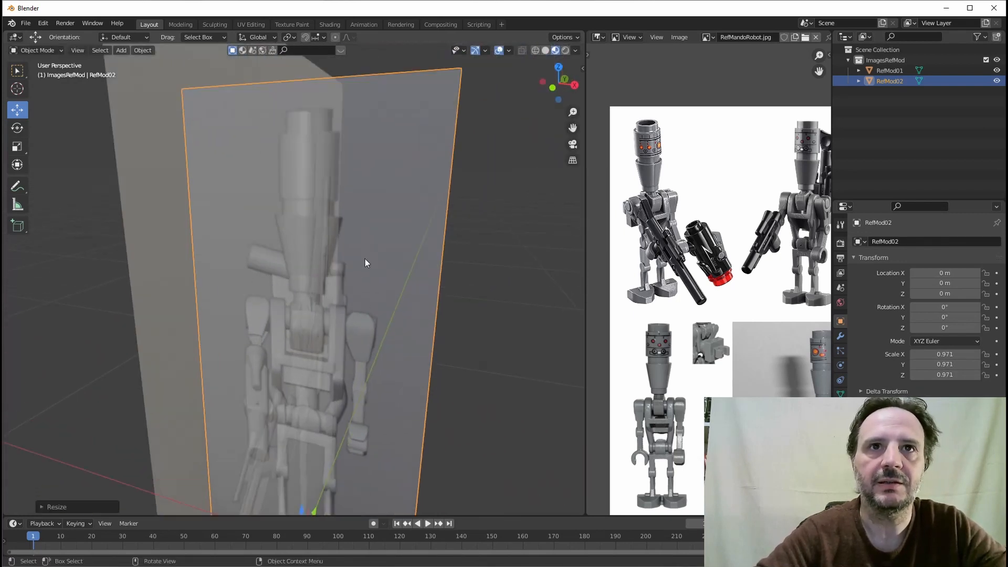
{"action": "middle_click_drag", "start_coordinate": [431, 263], "coordinate": [390, 248]}
{"action": "scroll", "coordinate": [367, 264], "scroll_direction": "down", "scroll_amount": 2}
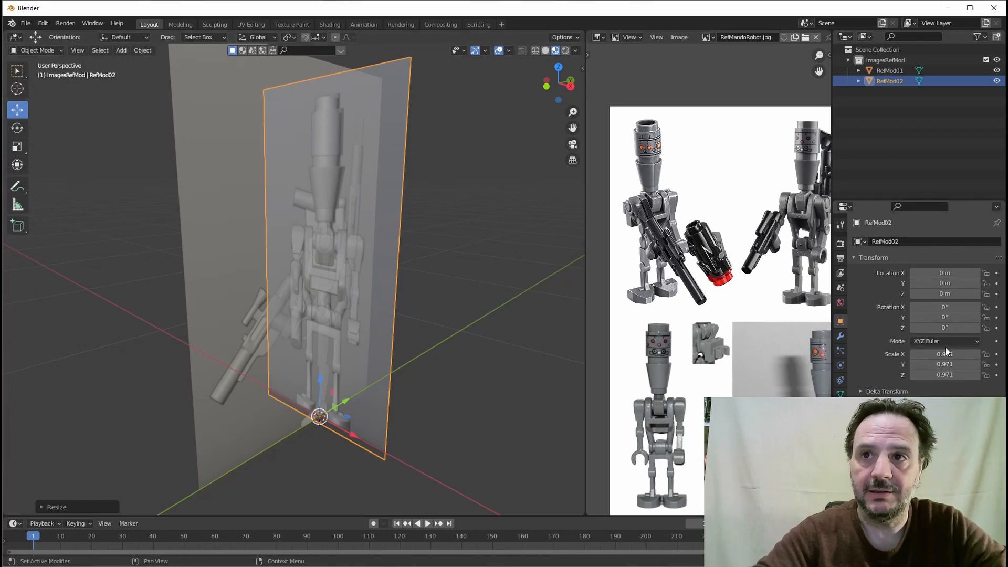
{"action": "left_click", "coordinate": [145, 51]}
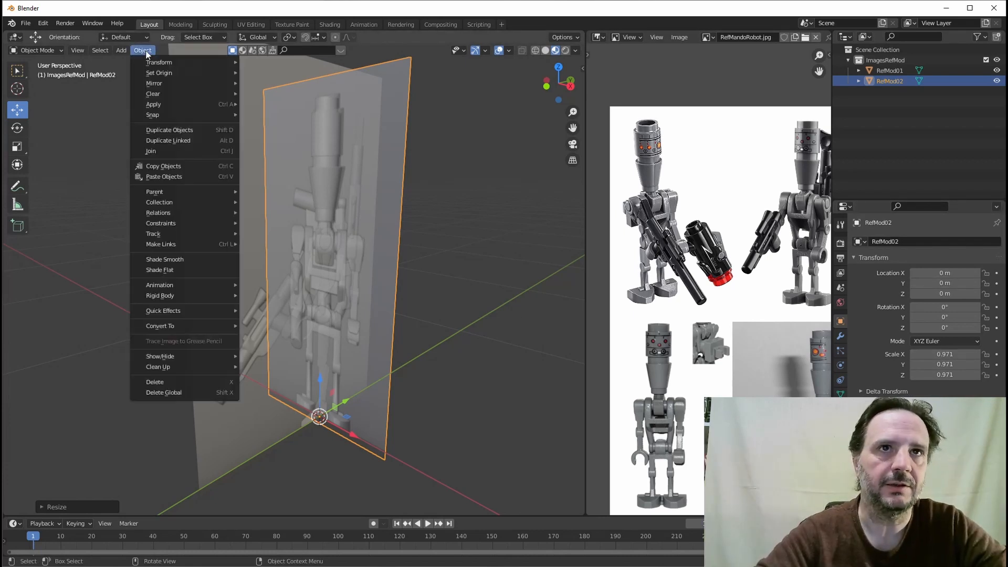
{"action": "mouse_move", "coordinate": [173, 105]}
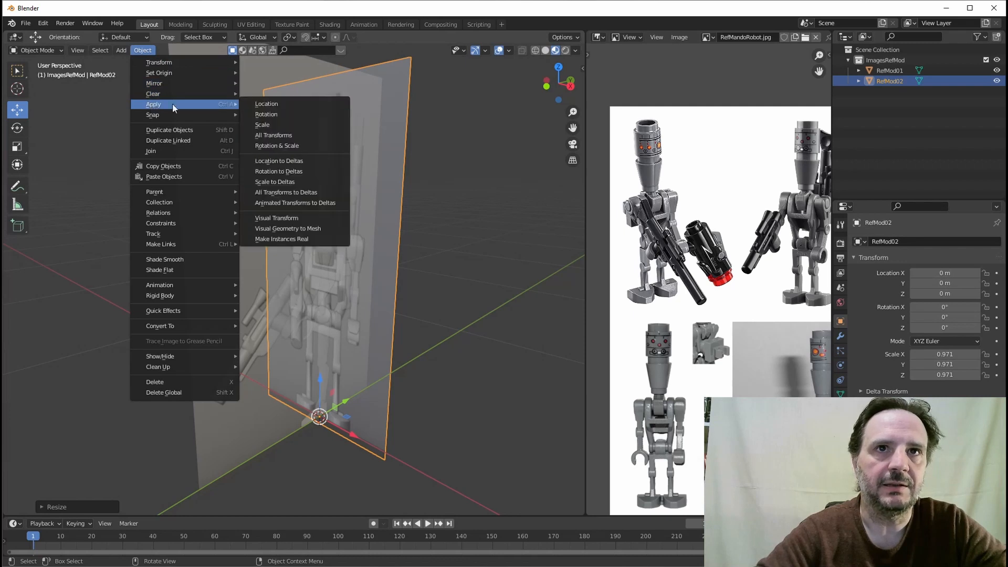
{"action": "left_click", "coordinate": [271, 138]}
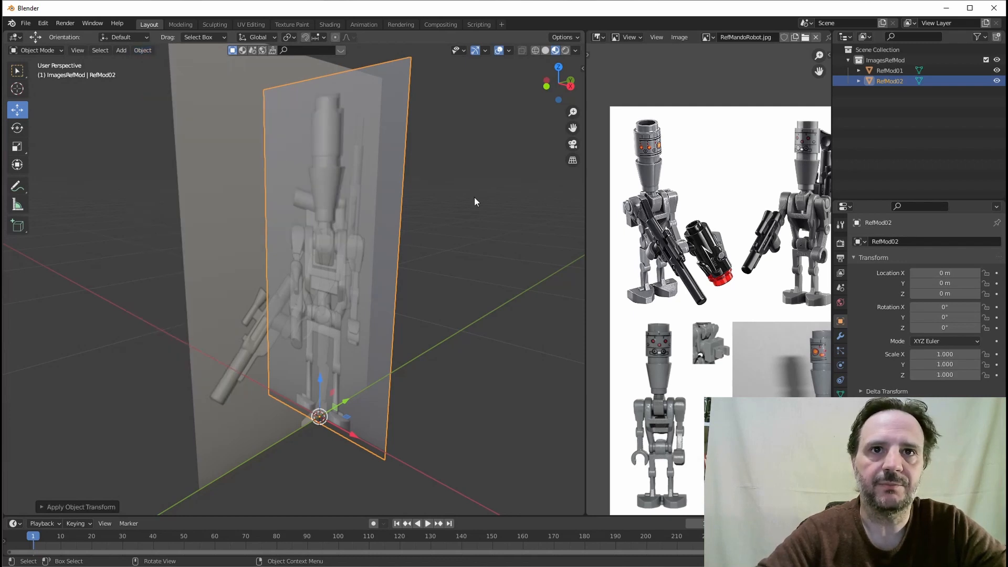
Step: Widen the 3D viewport beside the reference image and select the RefMod01 and RefMod02 planes in turn
{"action": "middle_click_drag", "start_coordinate": [474, 197], "coordinate": [421, 251]}
{"action": "scroll", "coordinate": [410, 215], "scroll_direction": "down", "scroll_amount": 3}
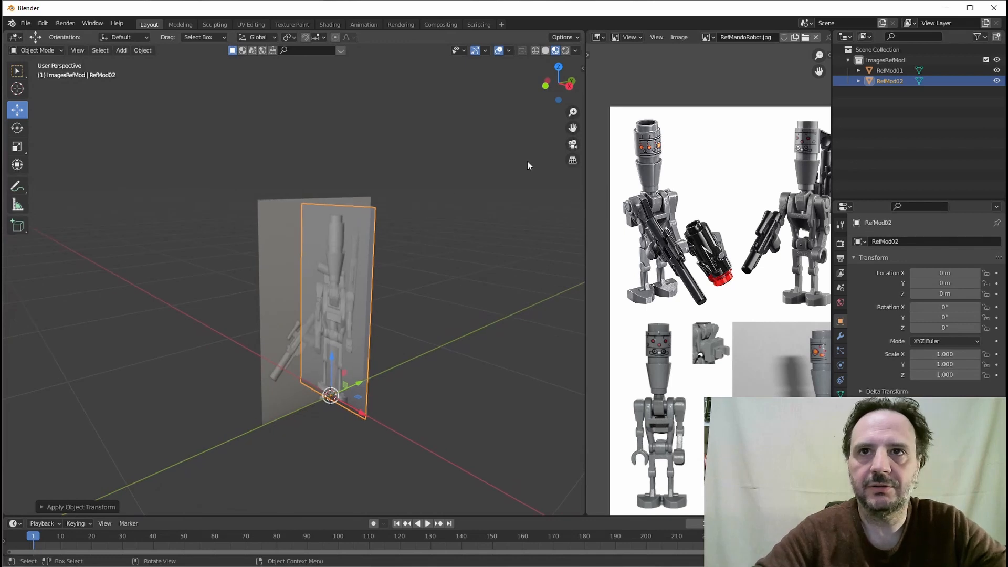
{"action": "left_click_drag", "start_coordinate": [586, 214], "coordinate": [637, 221]}
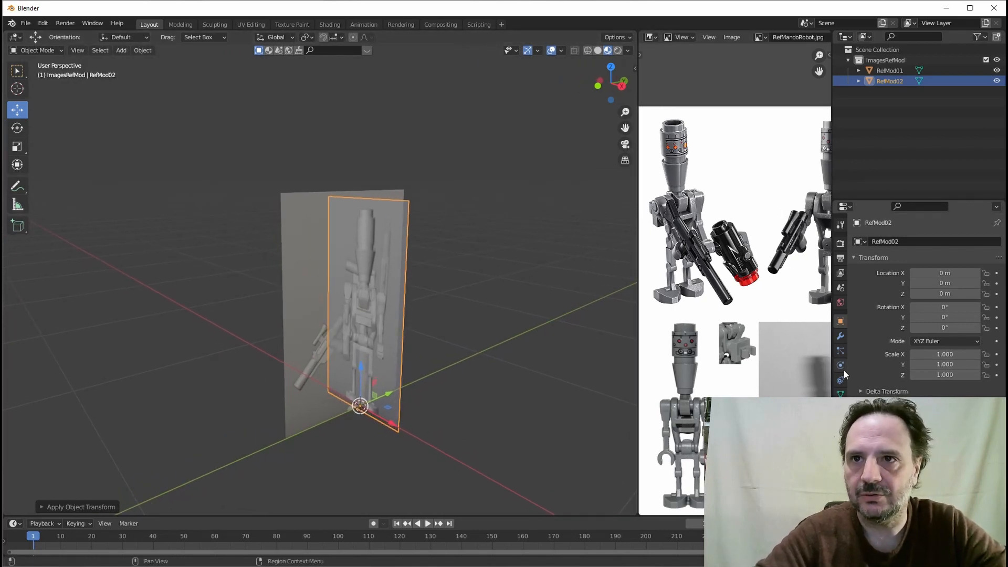
{"action": "left_click", "coordinate": [464, 295]}
{"action": "left_click", "coordinate": [335, 255]}
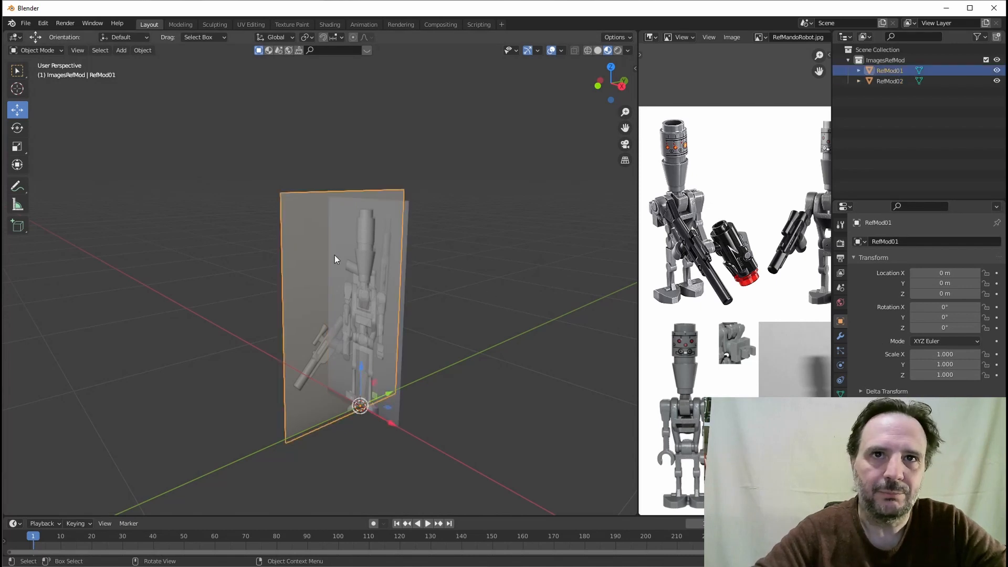
{"action": "left_click", "coordinate": [405, 230]}
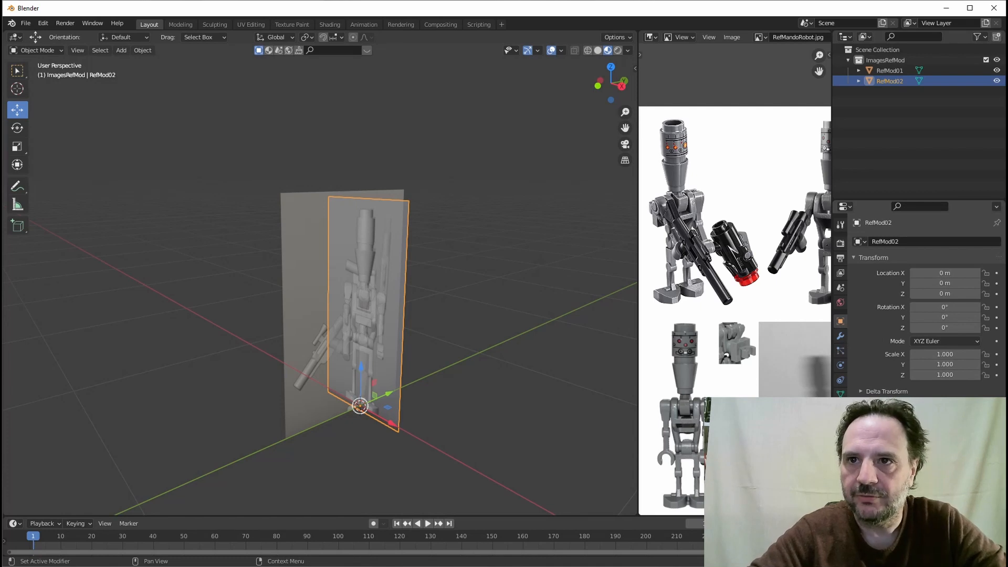
Step: Make room for RefMod02's object visibility settings and turn off Selectable for that plane
{"action": "scroll", "coordinate": [924, 305], "scroll_direction": "down", "scroll_amount": 2}
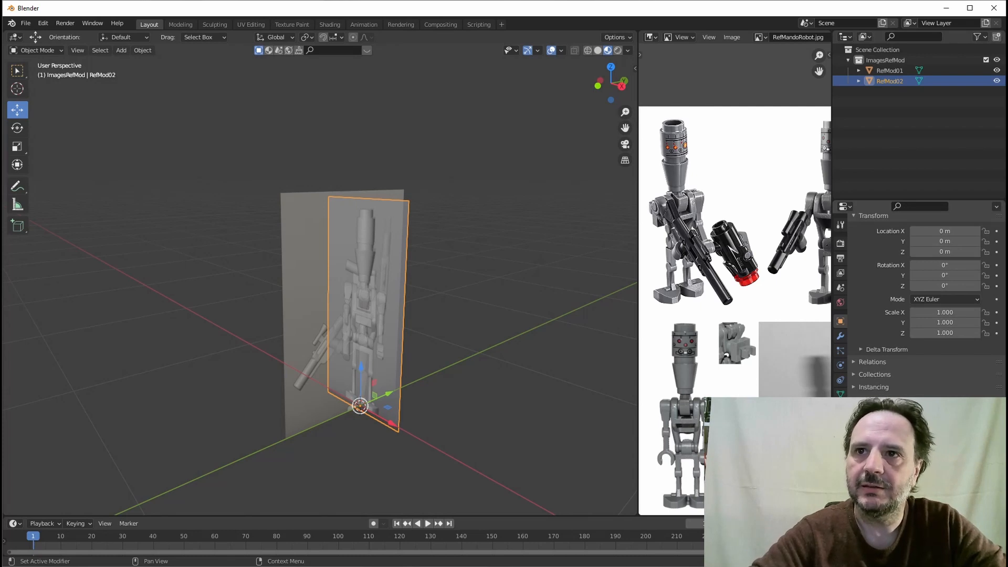
{"action": "left_click_drag", "start_coordinate": [891, 204], "coordinate": [891, 100]}
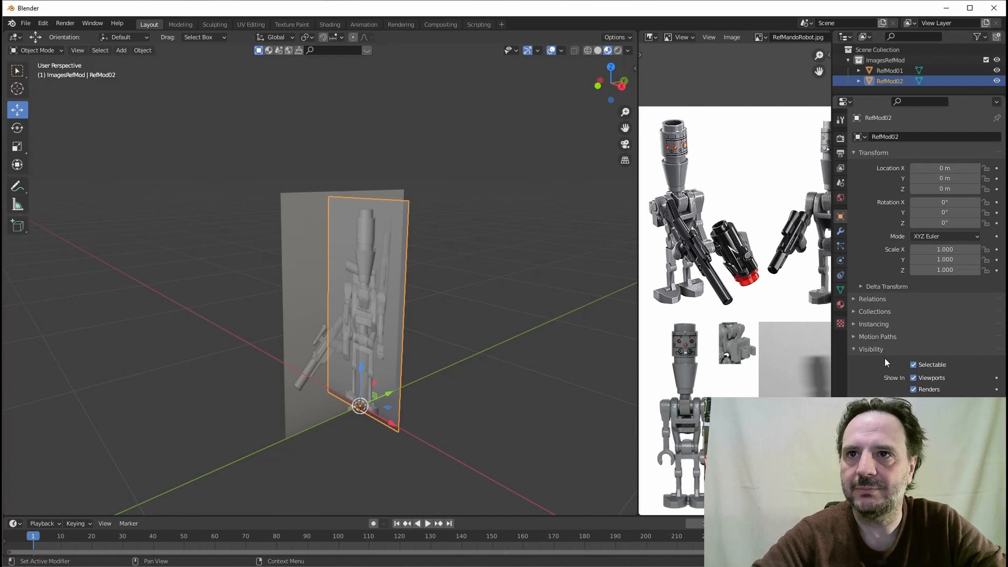
{"action": "left_click", "coordinate": [861, 153]}
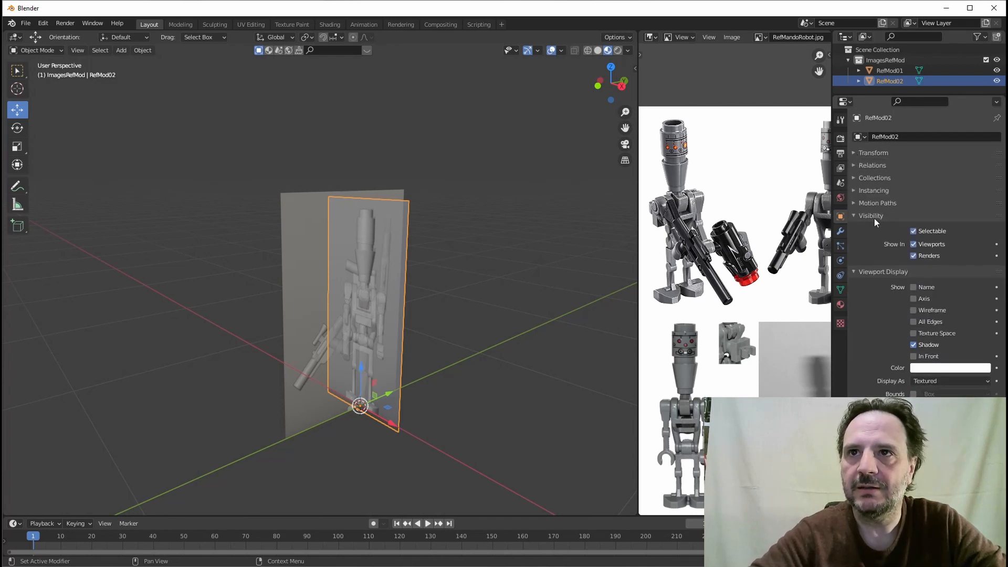
{"action": "left_click", "coordinate": [918, 234]}
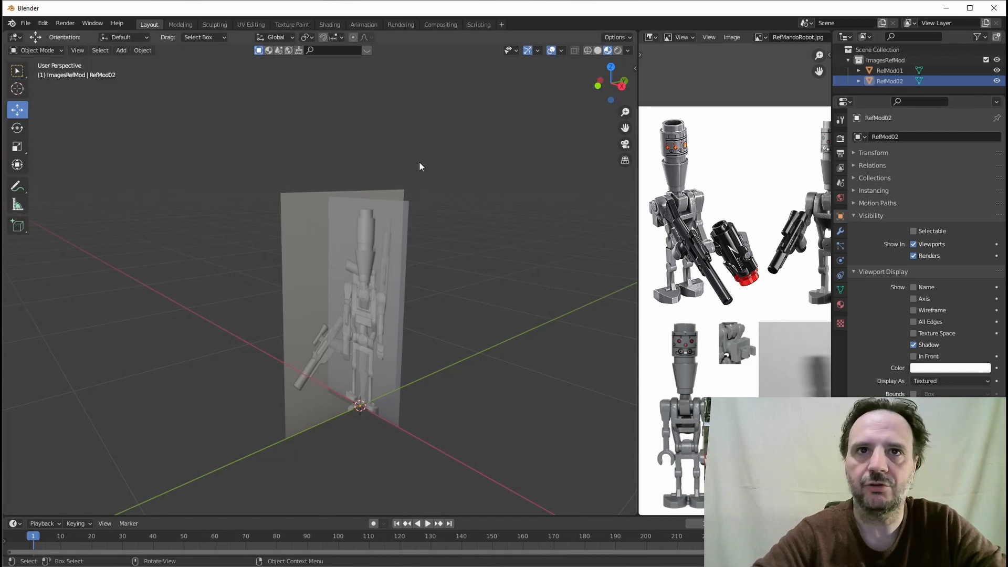
Step: Turn off Selectable for the RefMod01 plane and test box selection over both reference planes
{"action": "left_click", "coordinate": [364, 195]}
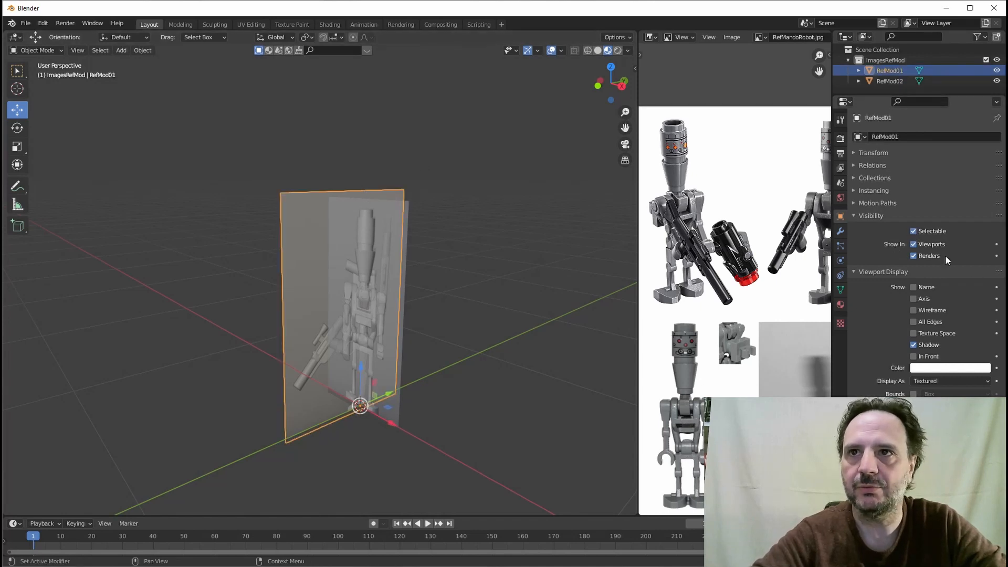
{"action": "left_click", "coordinate": [913, 231]}
{"action": "middle_click_drag", "start_coordinate": [288, 265], "coordinate": [345, 244]}
{"action": "left_click_drag", "start_coordinate": [382, 220], "coordinate": [434, 268]}
{"action": "left_click_drag", "start_coordinate": [299, 209], "coordinate": [436, 346]}
{"action": "middle_click_drag", "start_coordinate": [472, 333], "coordinate": [428, 318]}
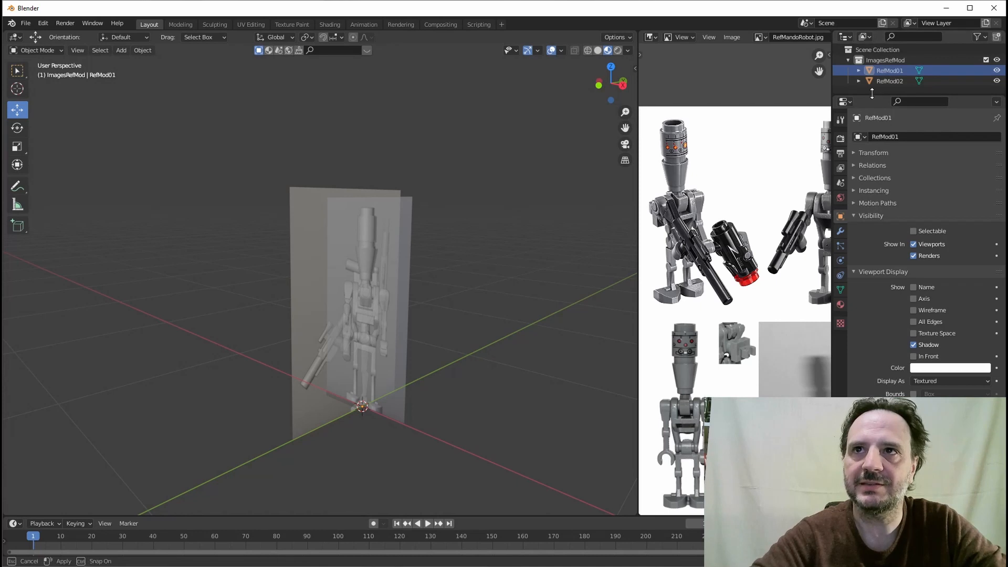
Step: Give the Outliner more height and select RefMod02 from its object list
{"action": "left_click_drag", "start_coordinate": [871, 95], "coordinate": [871, 153]}
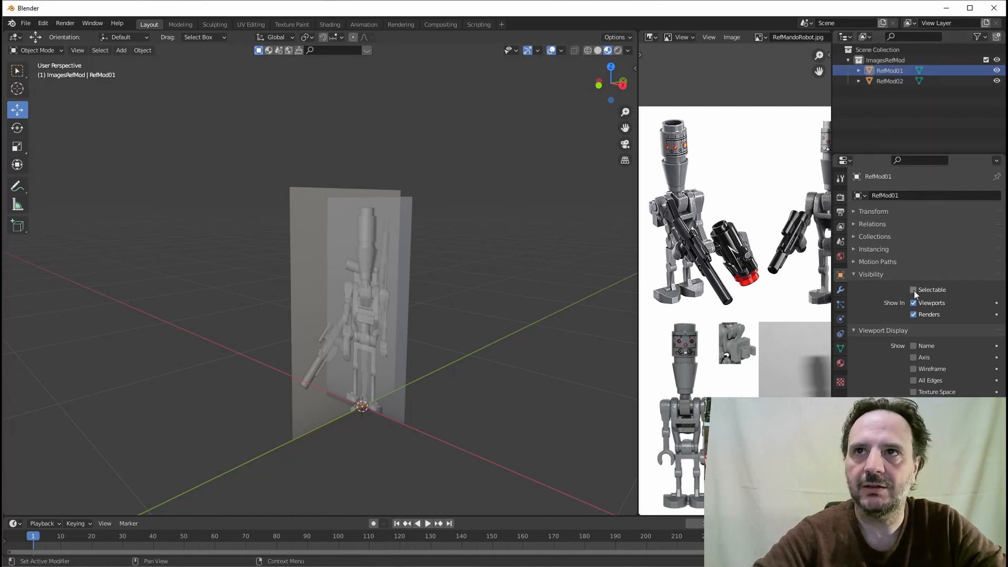
{"action": "left_click", "coordinate": [886, 82]}
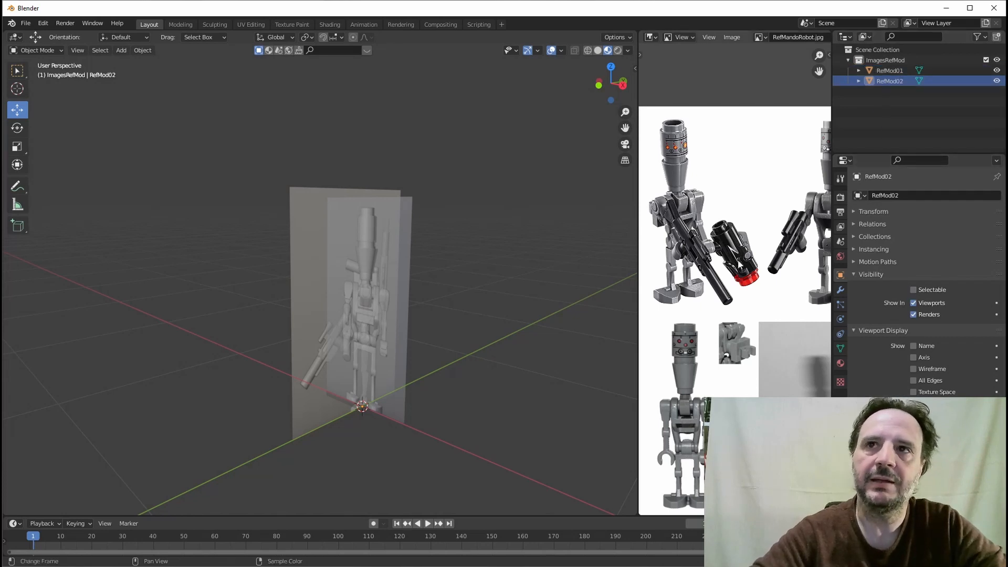
{"action": "middle_click_drag", "start_coordinate": [345, 272], "coordinate": [358, 222]}
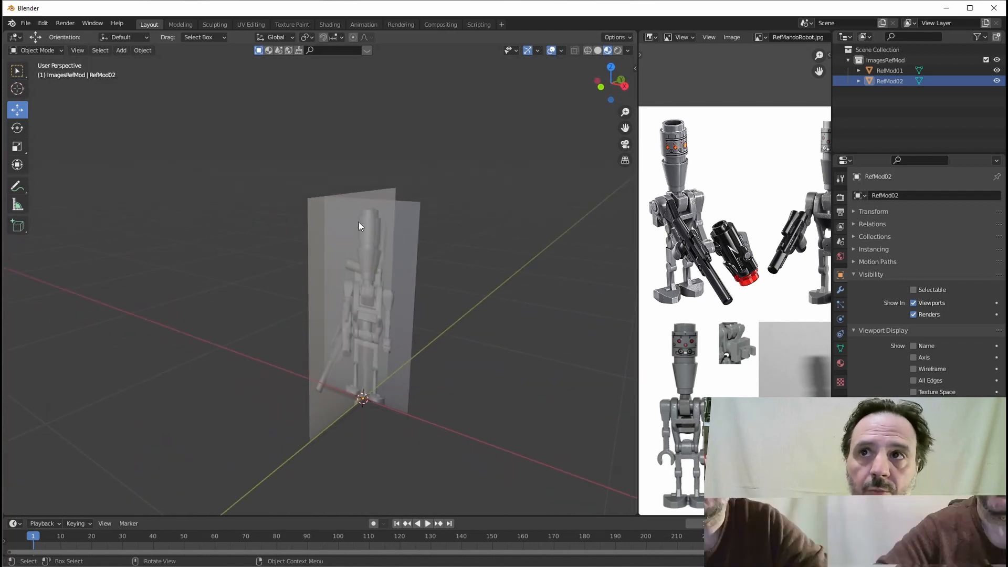
{"action": "middle_click_drag", "start_coordinate": [389, 287], "coordinate": [332, 250]}
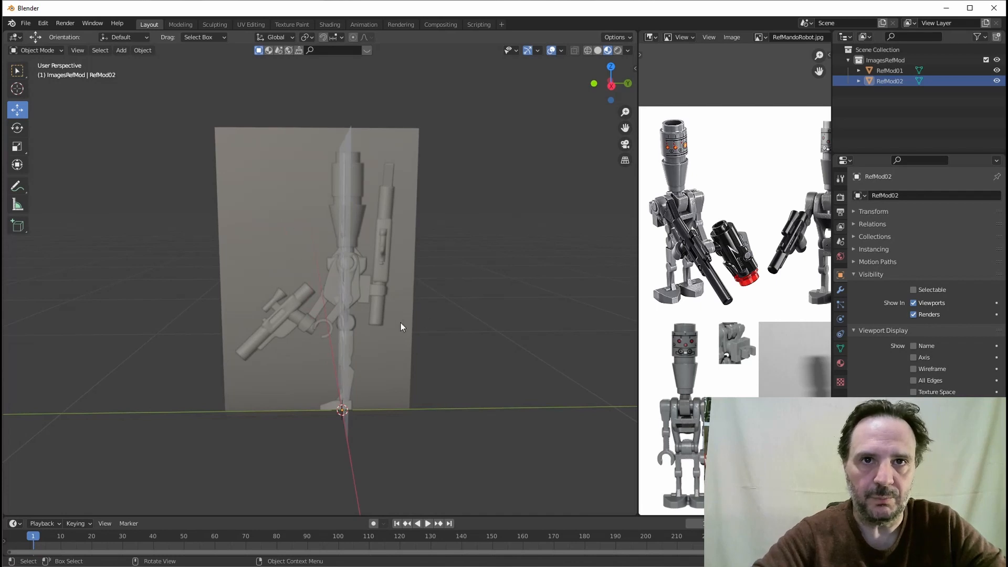
{"action": "mouse_move", "coordinate": [401, 327]}
{"action": "middle_mouse_down"}
{"action": "mouse_move", "coordinate": [387, 297]}
{"action": "mouse_move", "coordinate": [409, 311]}
{"action": "middle_mouse_up"}
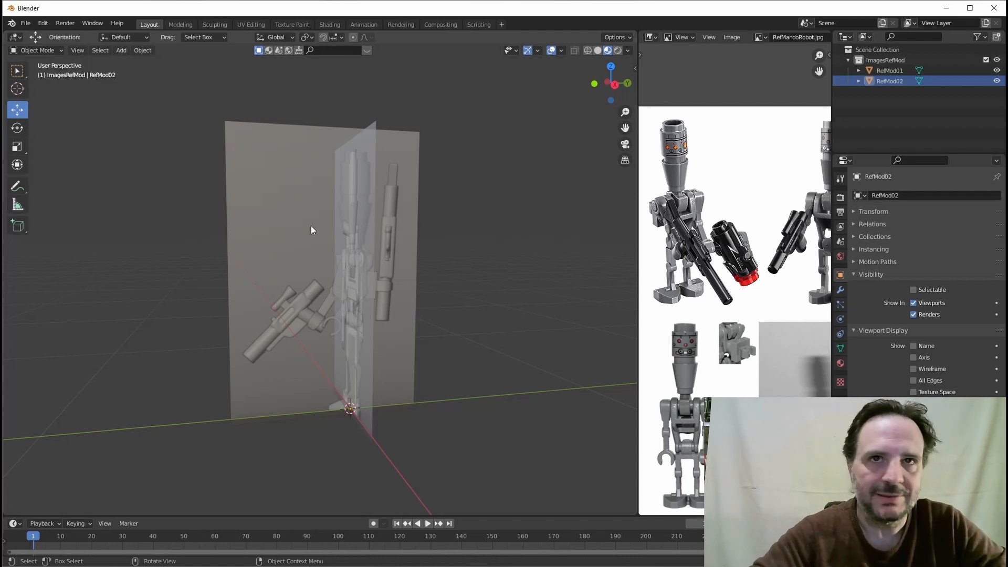
{"action": "middle_click_drag", "start_coordinate": [311, 225], "coordinate": [349, 276]}
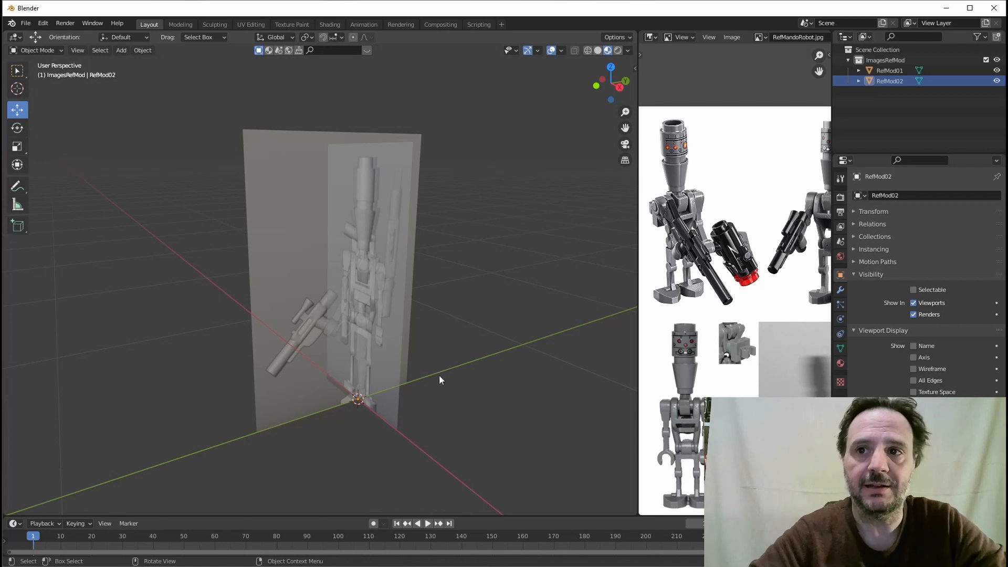
Step: Examine the alignment of the RefMod01 and RefMod02 reference planes from several angles around the side view
{"action": "middle_click_drag", "start_coordinate": [461, 361], "coordinate": [380, 211]}
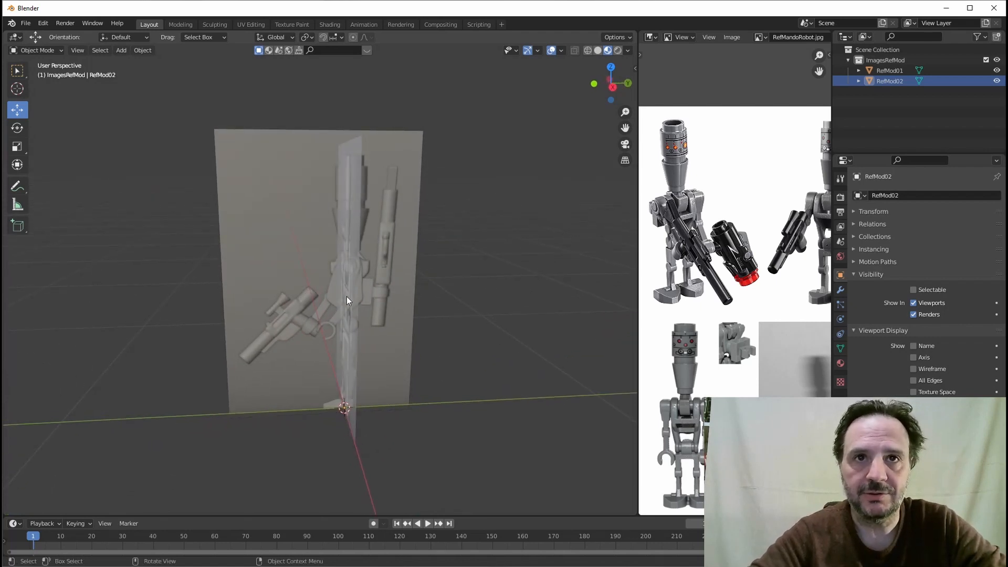
{"action": "middle_click_drag", "start_coordinate": [347, 300], "coordinate": [336, 295]}
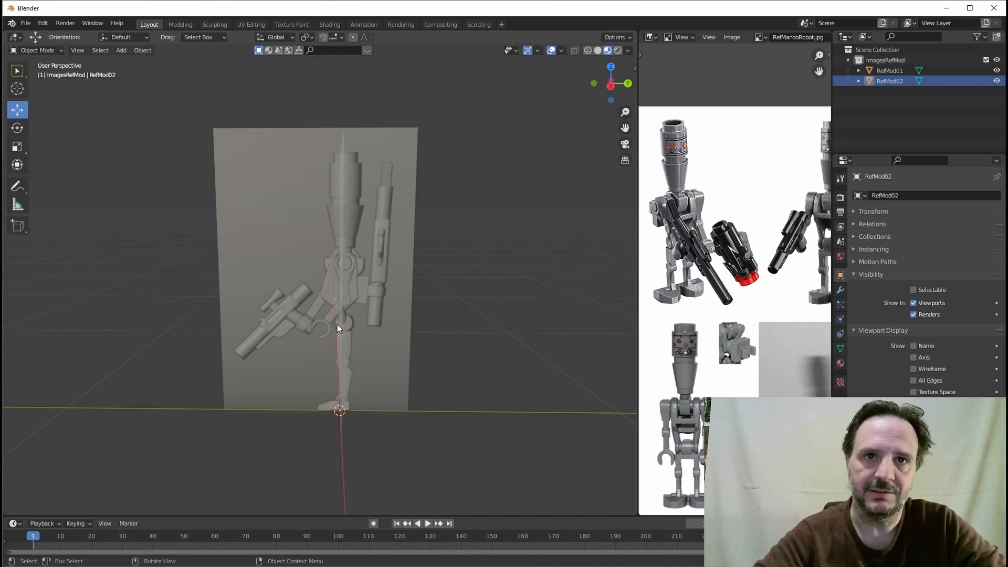
{"action": "middle_click_drag", "start_coordinate": [328, 361], "coordinate": [338, 257]}
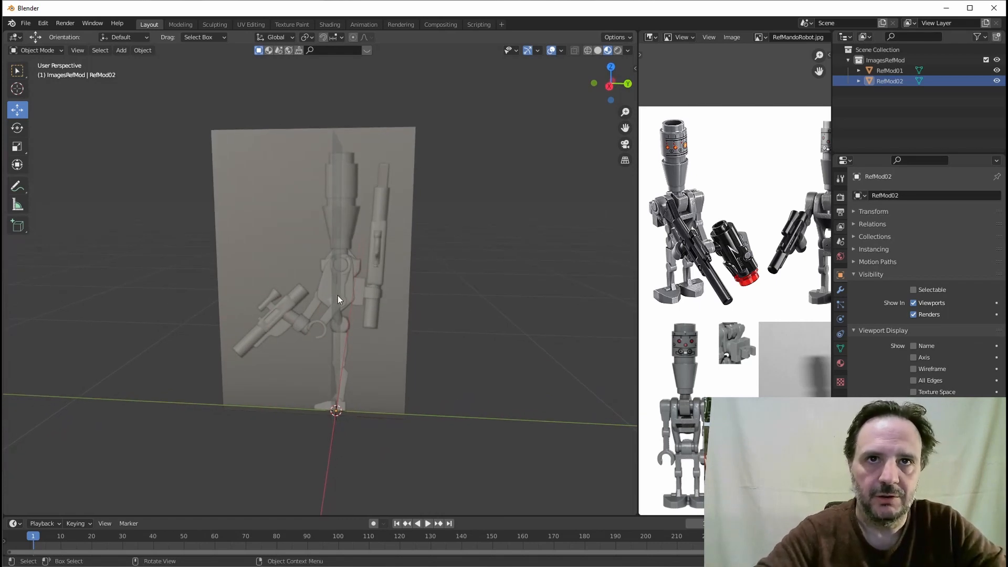
{"action": "middle_click_drag", "start_coordinate": [339, 299], "coordinate": [366, 240]}
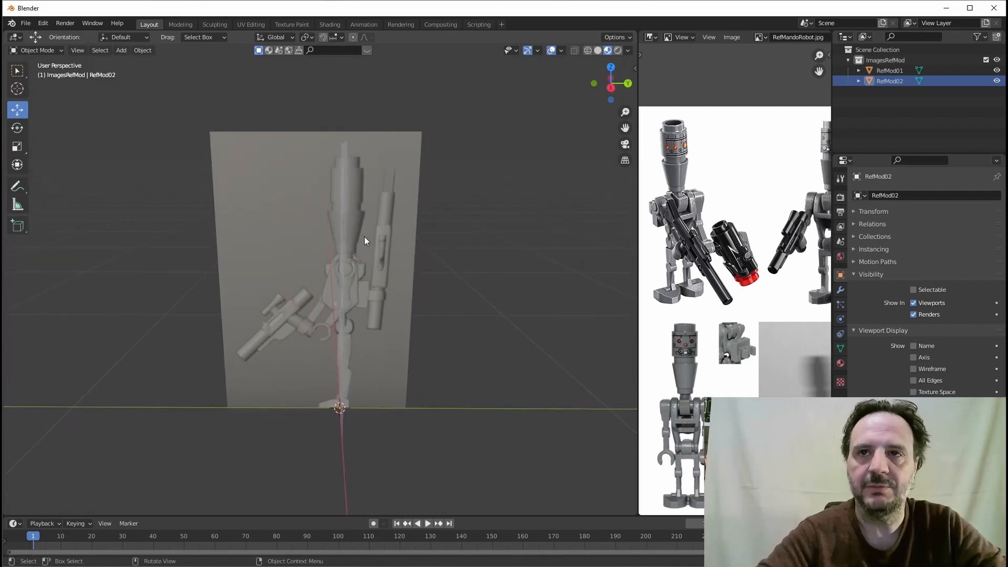
Step: Widen the image editor beside the 3D viewport and examine the robot views on the RefMandoRobot.jpg reference sheet
{"action": "scroll", "coordinate": [647, 250], "scroll_direction": "down", "scroll_amount": 1}
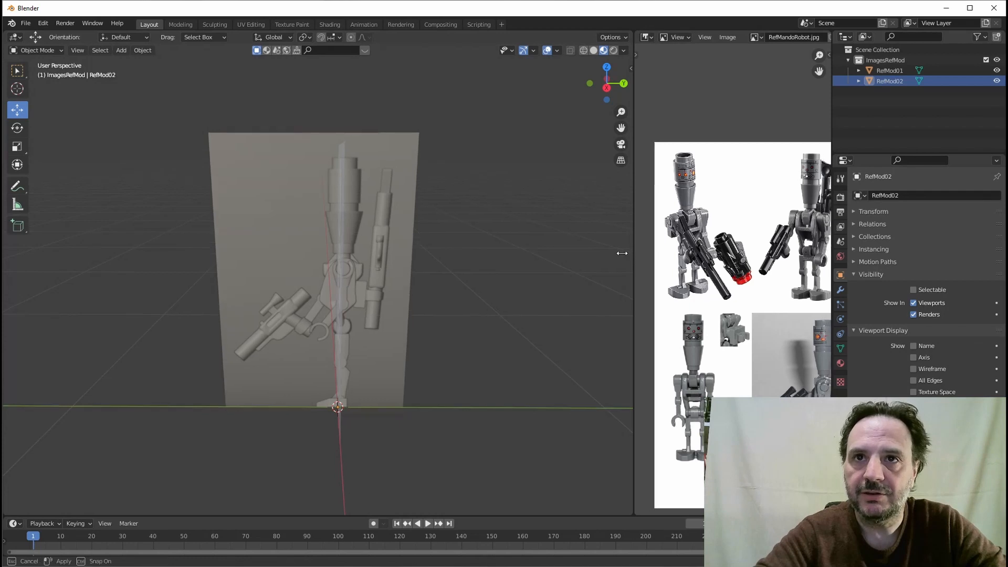
{"action": "left_click_drag", "start_coordinate": [639, 253], "coordinate": [442, 258]}
{"action": "scroll", "coordinate": [647, 266], "scroll_direction": "up", "scroll_amount": 4}
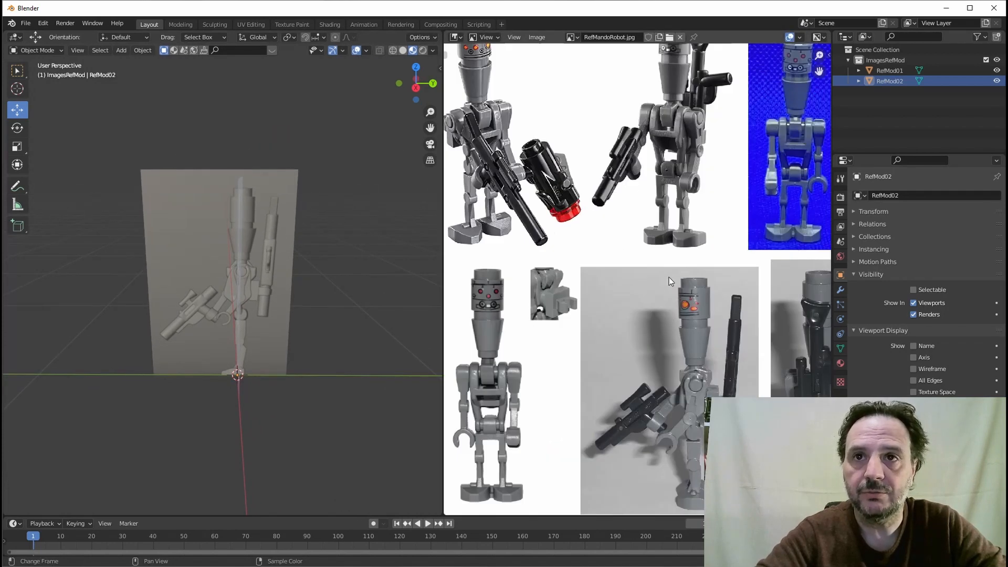
{"action": "middle_click_drag", "start_coordinate": [644, 316], "coordinate": [635, 331]}
{"action": "middle_click_drag", "start_coordinate": [596, 242], "coordinate": [633, 250]}
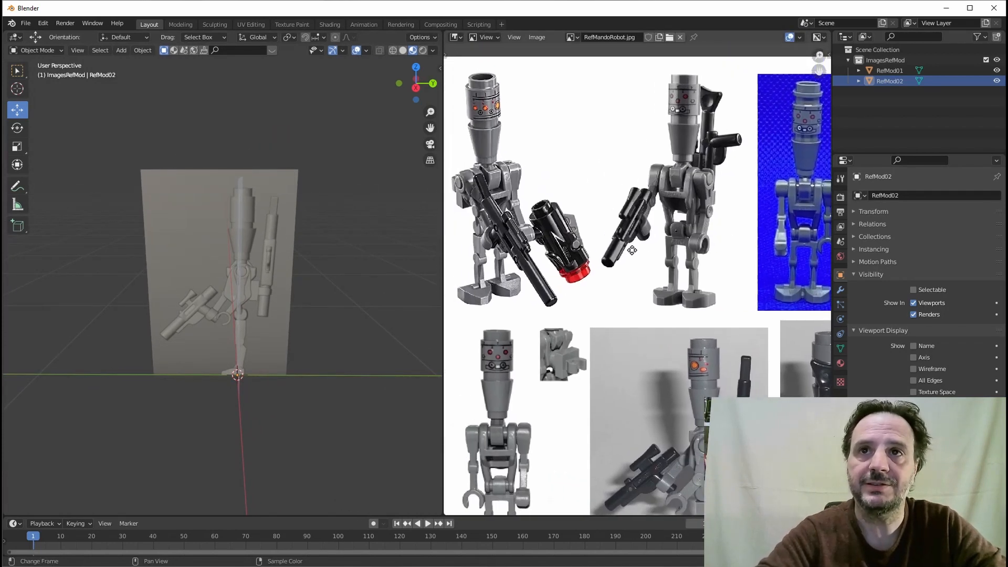
{"action": "scroll", "coordinate": [572, 290], "scroll_direction": "down", "scroll_amount": 1}
{"action": "scroll", "coordinate": [573, 293], "scroll_direction": "down", "scroll_amount": 1}
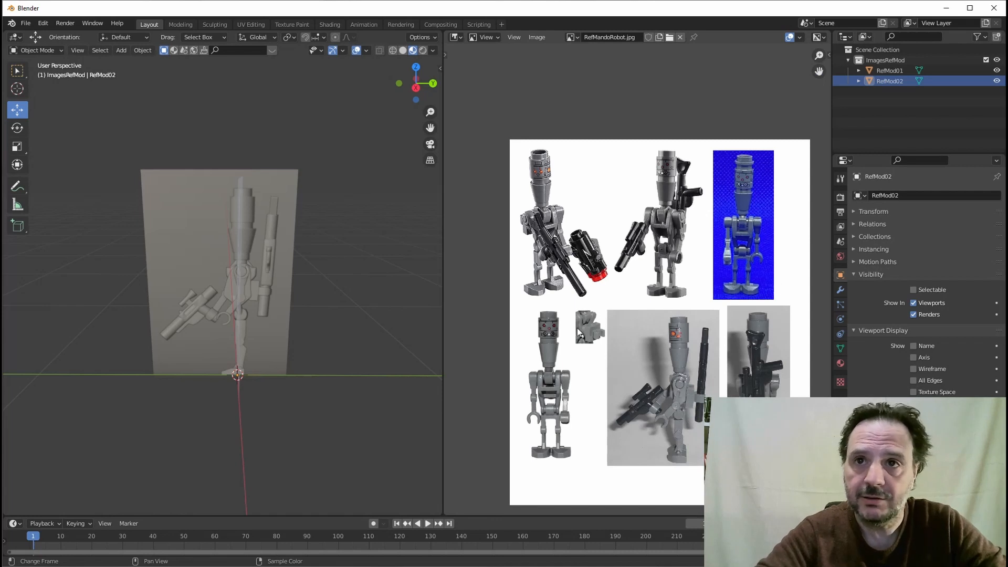